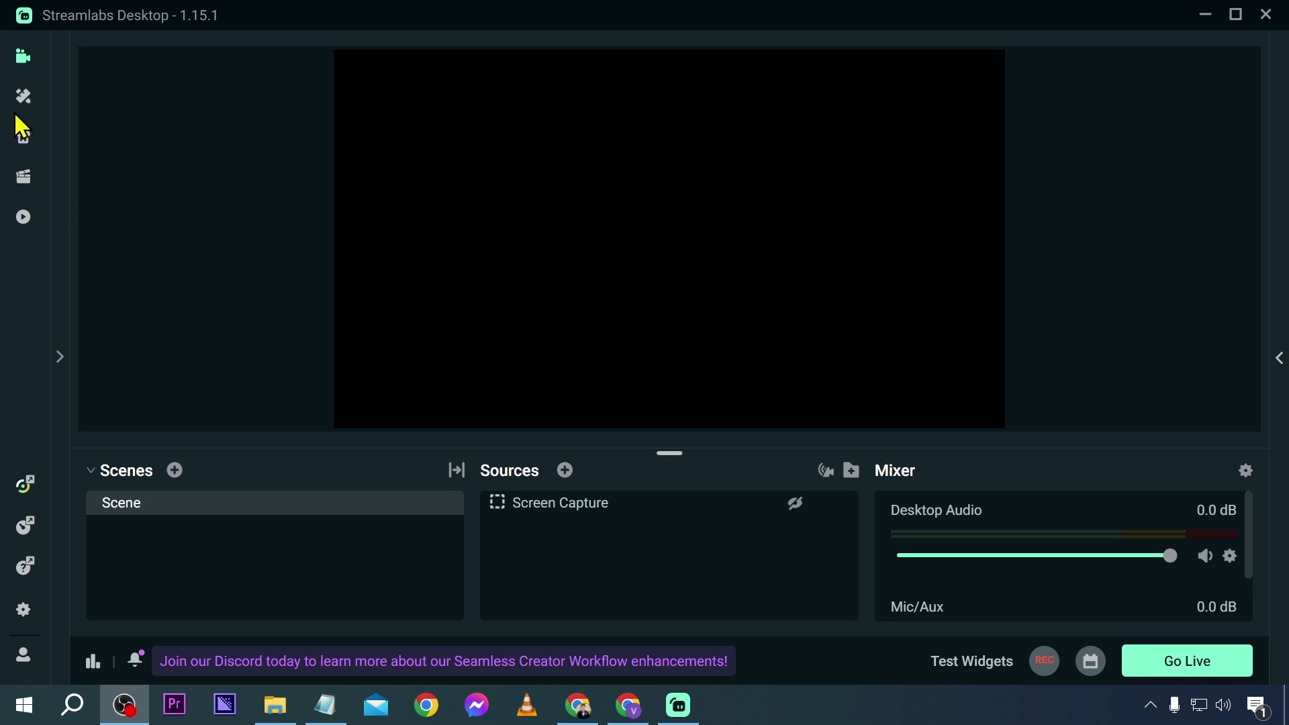
Open the Layout Editor from the expanded sidebar's Editor section.
{"action": "left_click", "coordinate": [59, 363]}
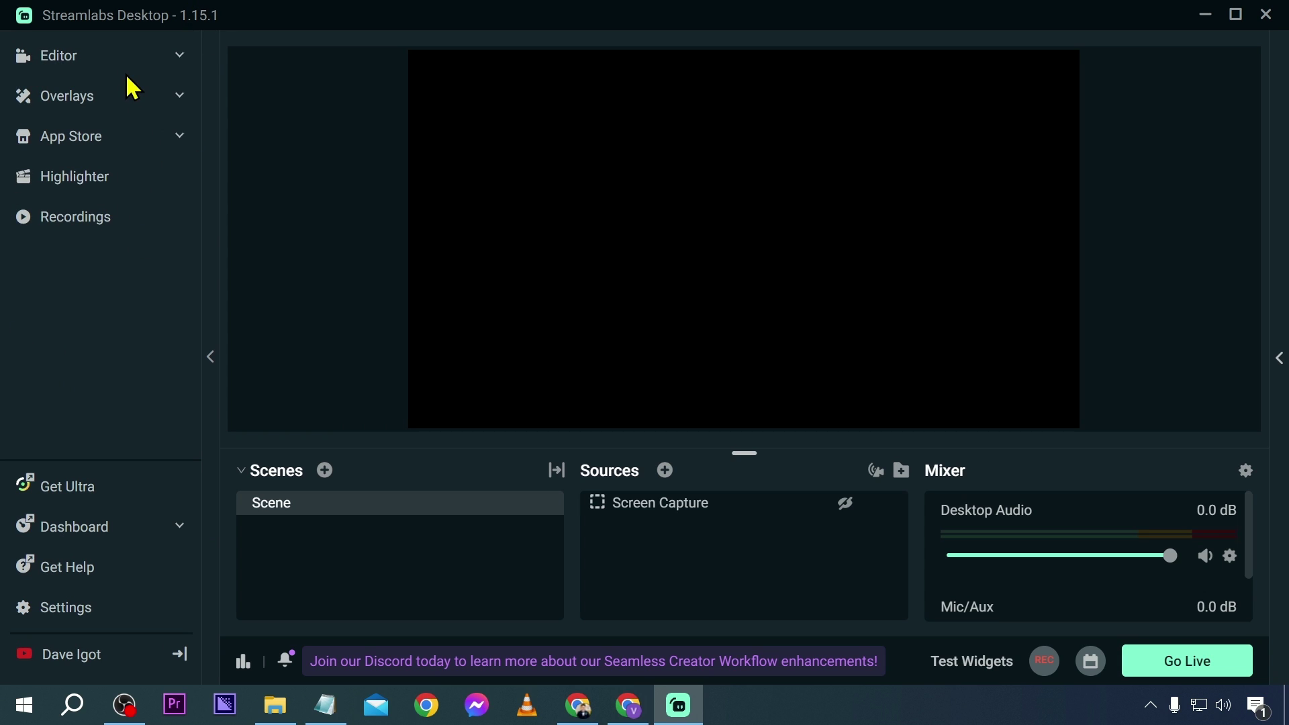
{"action": "left_click", "coordinate": [90, 58]}
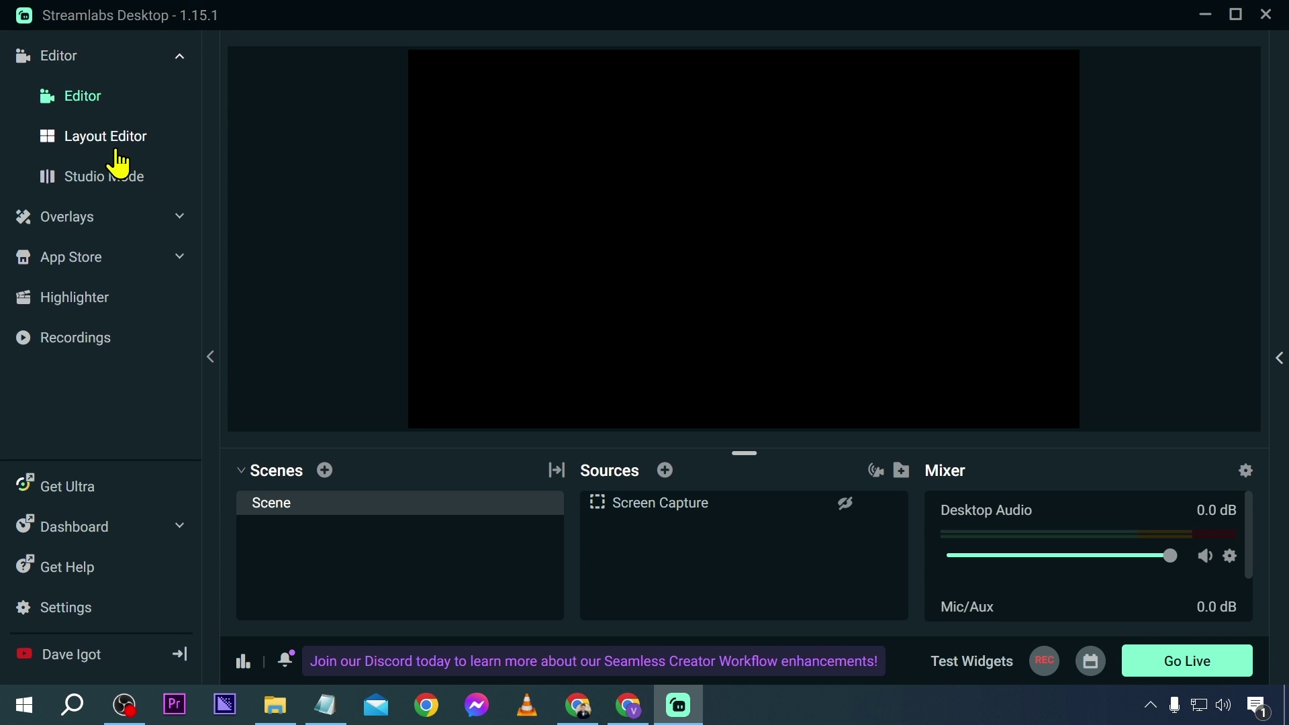
{"action": "left_click", "coordinate": [114, 141]}
{"action": "scroll", "coordinate": [366, 417], "scroll_direction": "down", "scroll_amount": 2}
{"action": "scroll", "coordinate": [365, 417], "scroll_direction": "up", "scroll_amount": 2}
{"action": "scroll", "coordinate": [341, 561], "scroll_direction": "down", "scroll_amount": 3}
{"action": "scroll", "coordinate": [341, 561], "scroll_direction": "up", "scroll_amount": 3}
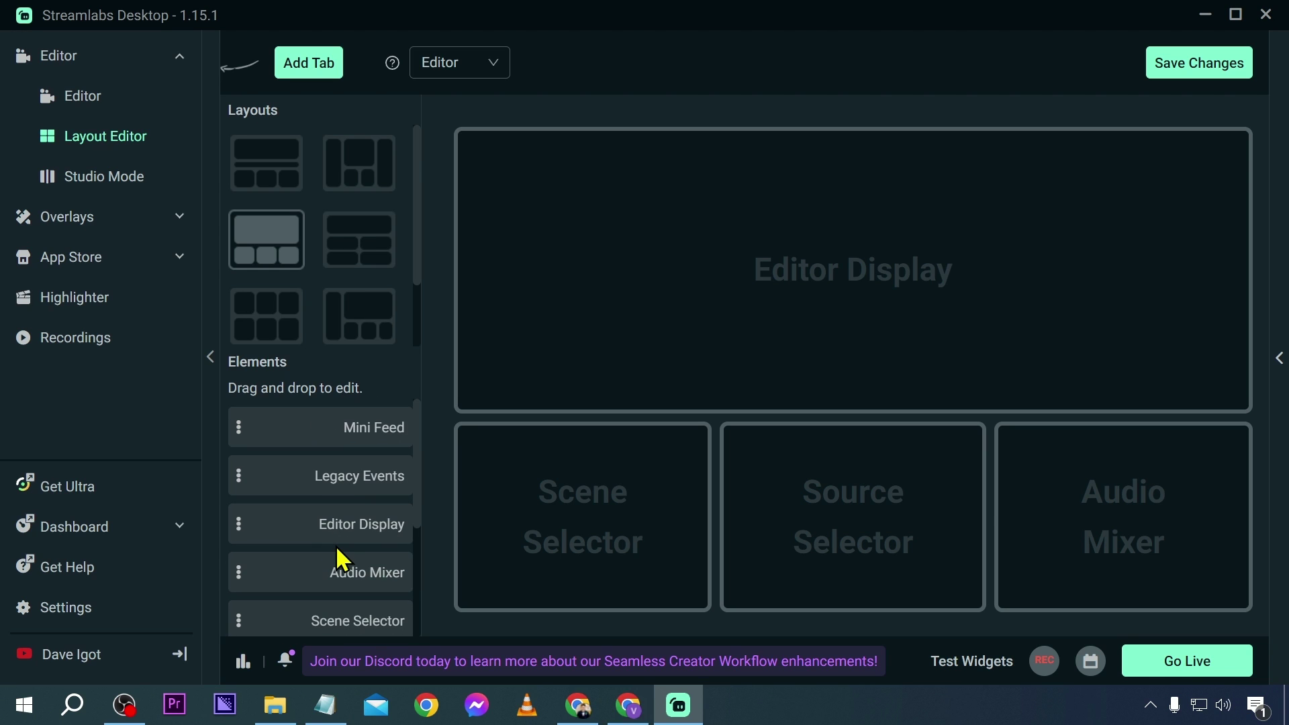
Put Editor Display in the top slot and settle on the stacked full-width Scene Selector layout.
{"action": "left_click_drag", "start_coordinate": [311, 532], "coordinate": [780, 292]}
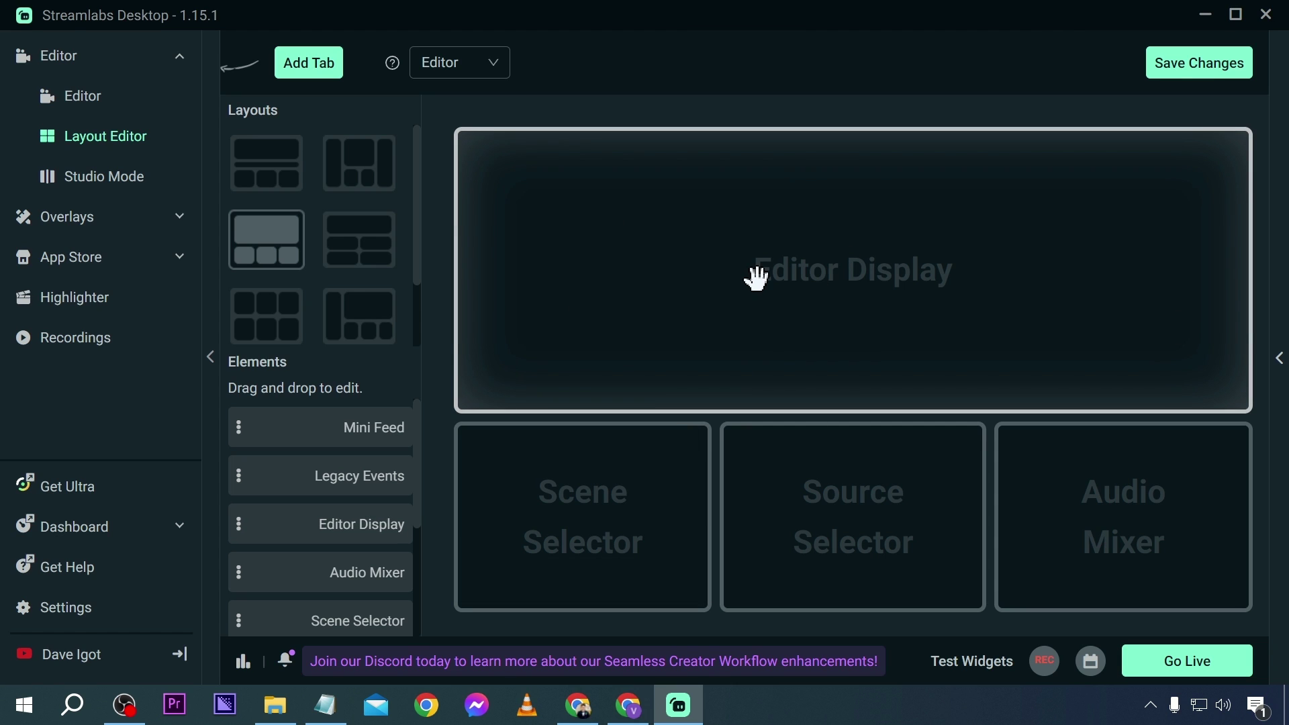
{"action": "scroll", "coordinate": [326, 559], "scroll_direction": "down", "scroll_amount": 3}
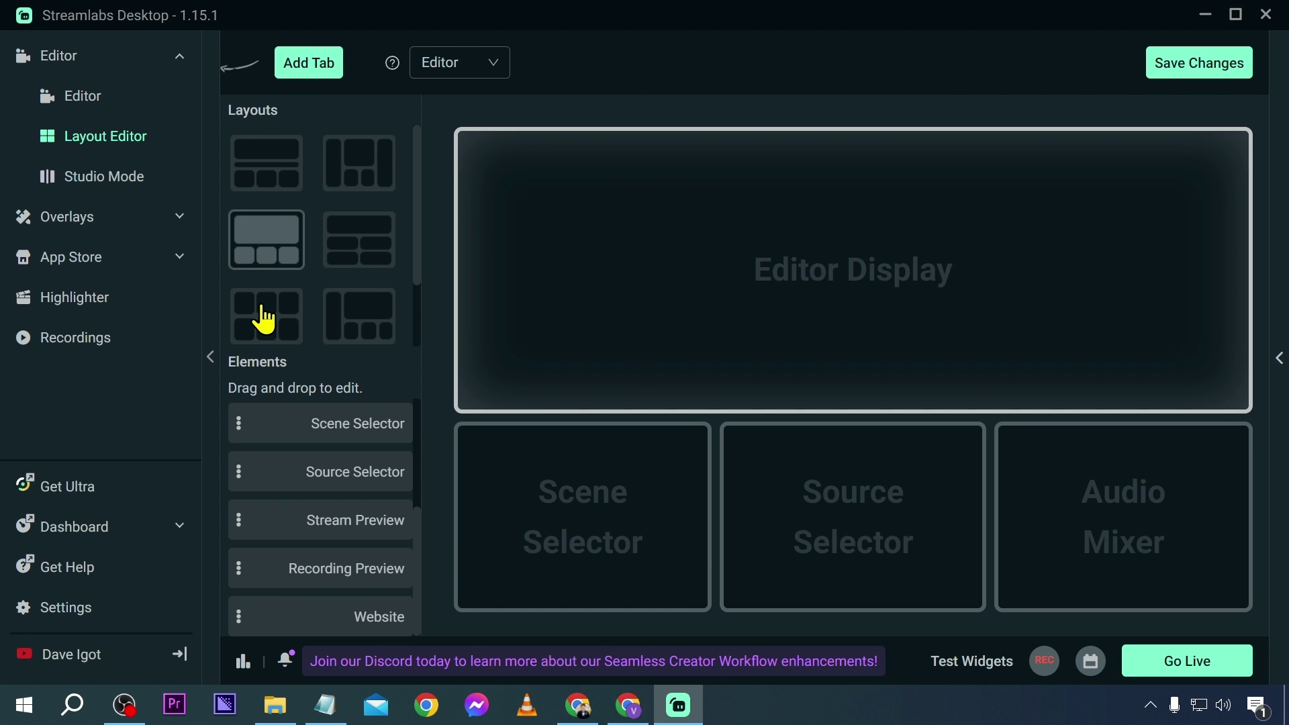
{"action": "left_click", "coordinate": [264, 319]}
{"action": "left_click", "coordinate": [339, 325]}
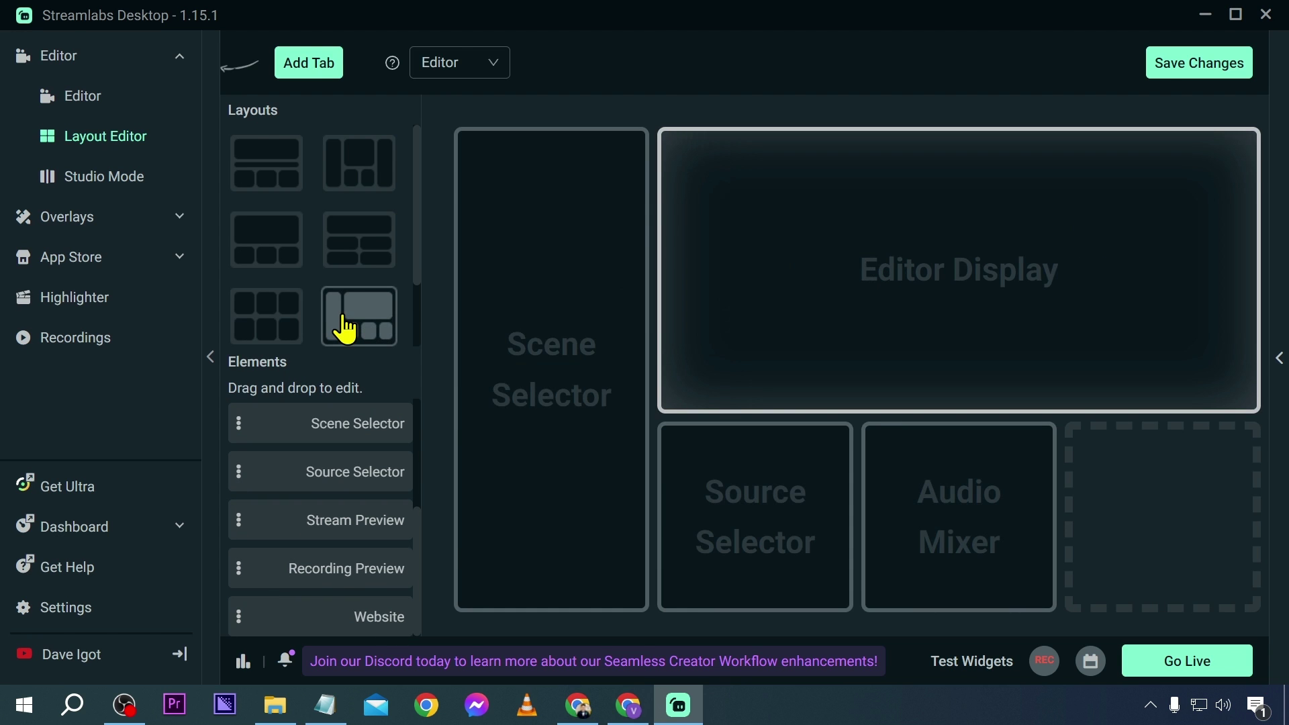
{"action": "left_click", "coordinate": [385, 236]}
{"action": "left_click", "coordinate": [332, 167]}
{"action": "left_click", "coordinate": [287, 173]}
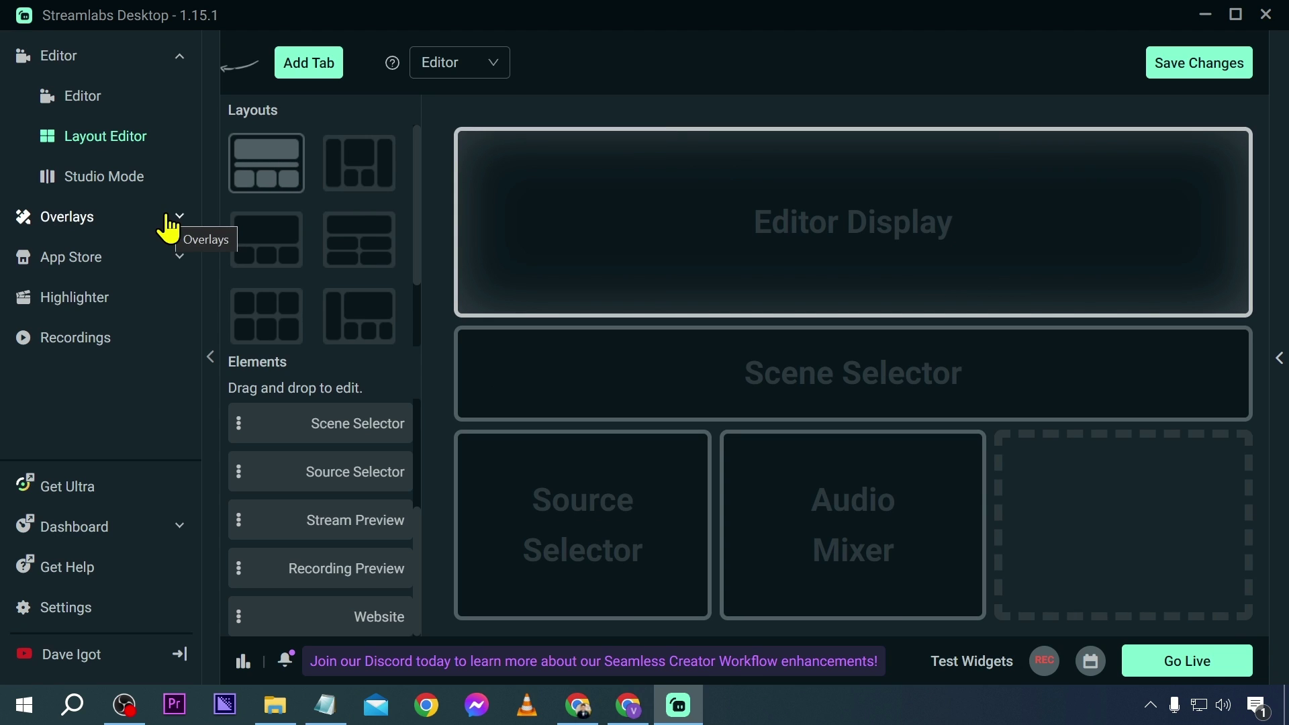
{"action": "left_click", "coordinate": [166, 219]}
Open the Scene overlay store and look at the Widget Themes tab.
{"action": "left_click", "coordinate": [71, 257]}
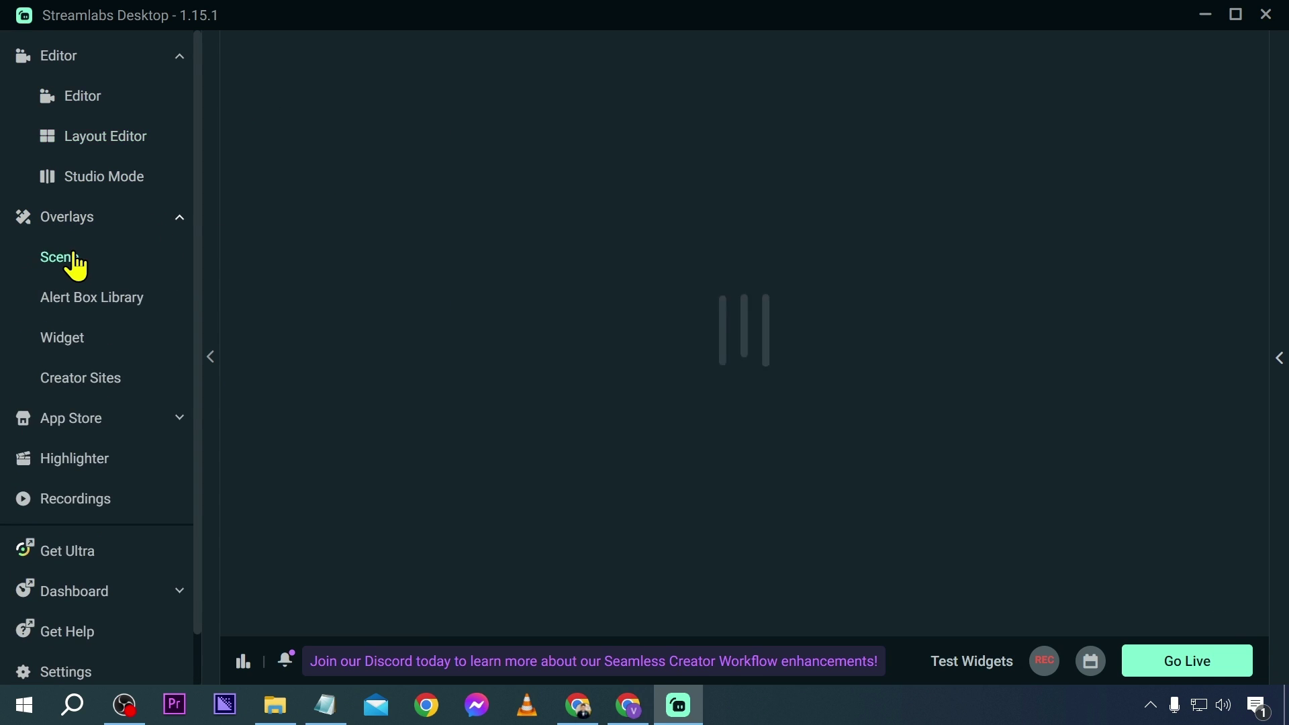
{"action": "scroll", "coordinate": [671, 470], "scroll_direction": "down", "scroll_amount": 3}
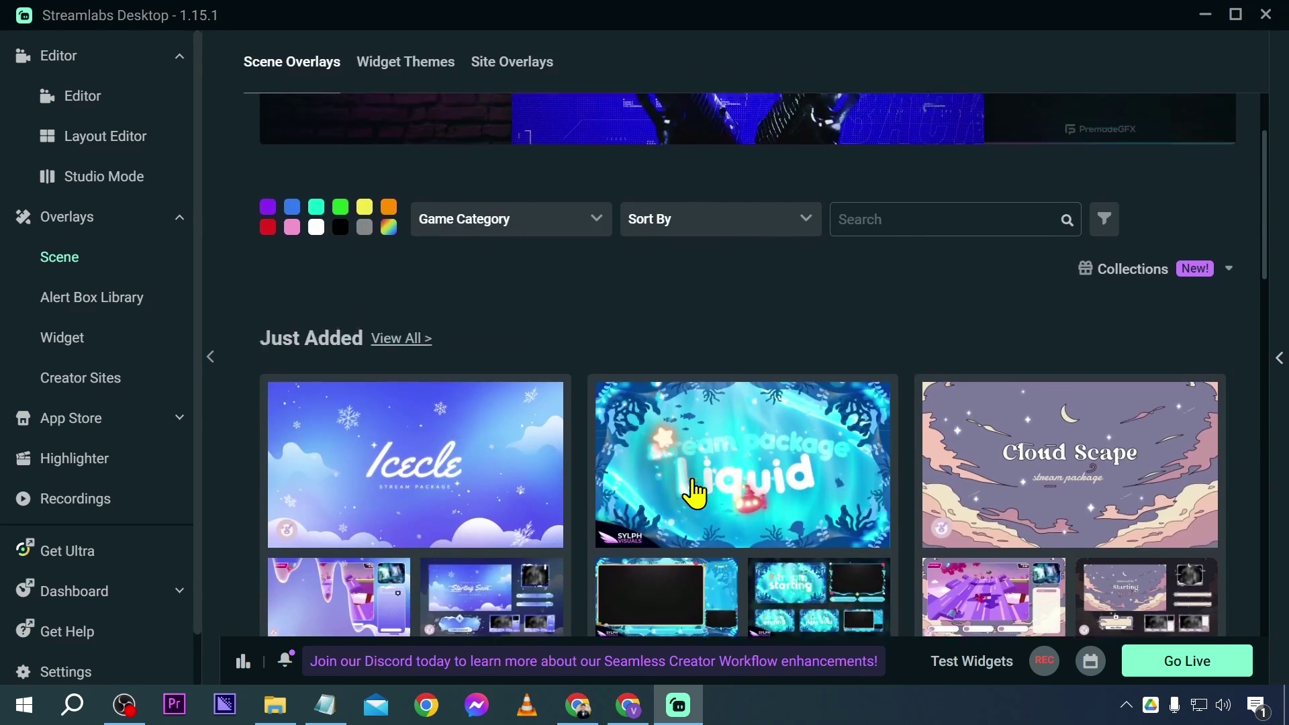
{"action": "scroll", "coordinate": [691, 490], "scroll_direction": "up", "scroll_amount": 3}
{"action": "left_click", "coordinate": [342, 305]}
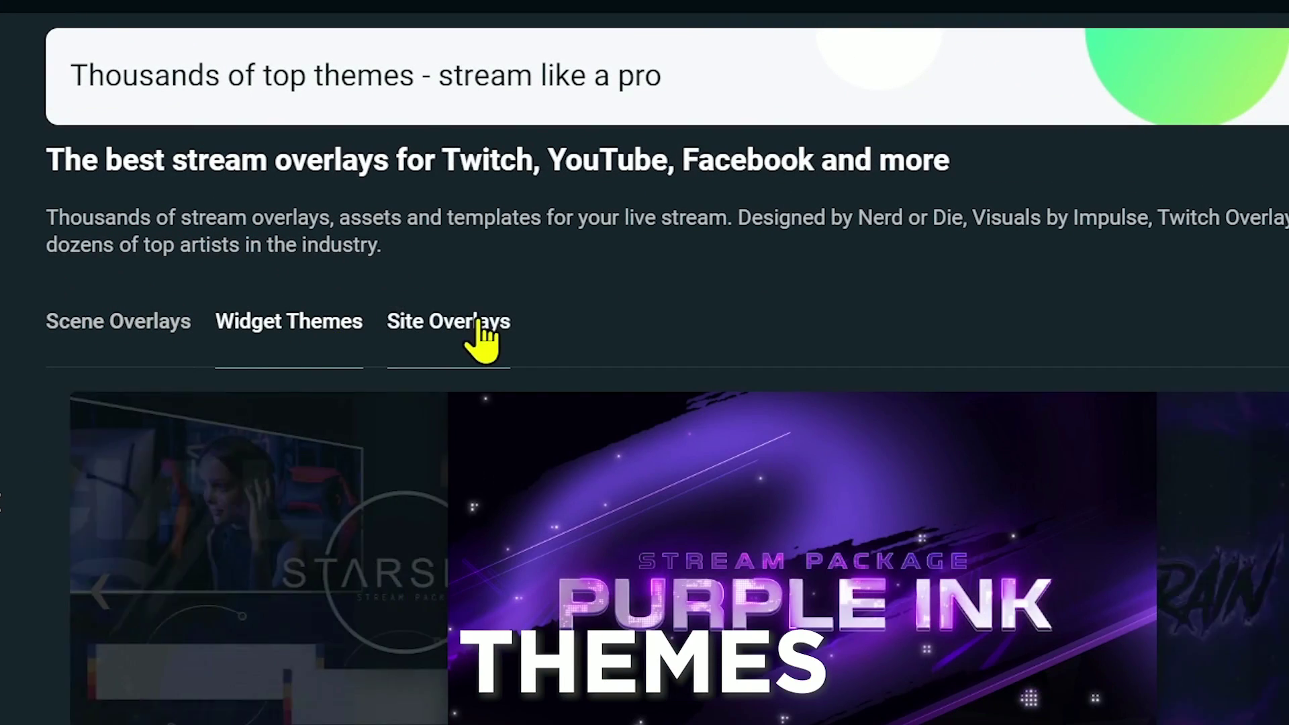
Browse the Site Overlays gallery and open the Overlay Category dropdown.
{"action": "left_click", "coordinate": [479, 334]}
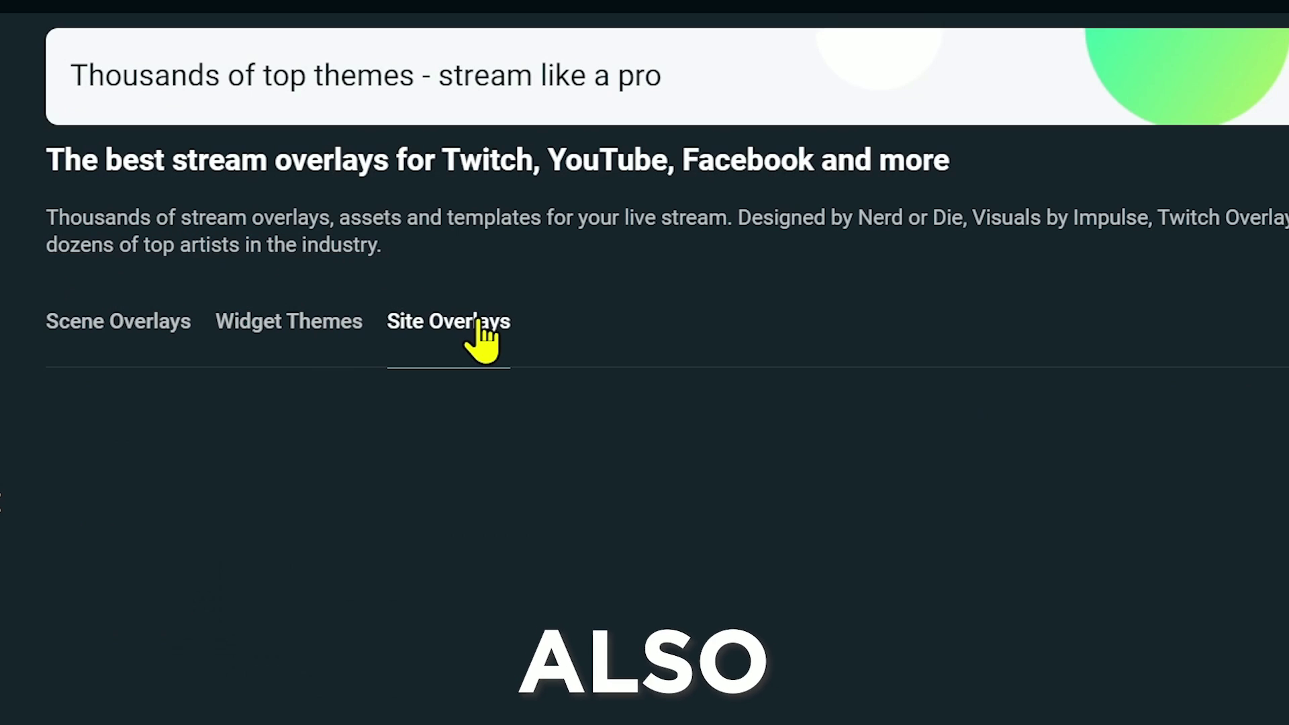
{"action": "scroll", "coordinate": [479, 339], "scroll_direction": "down", "scroll_amount": 8}
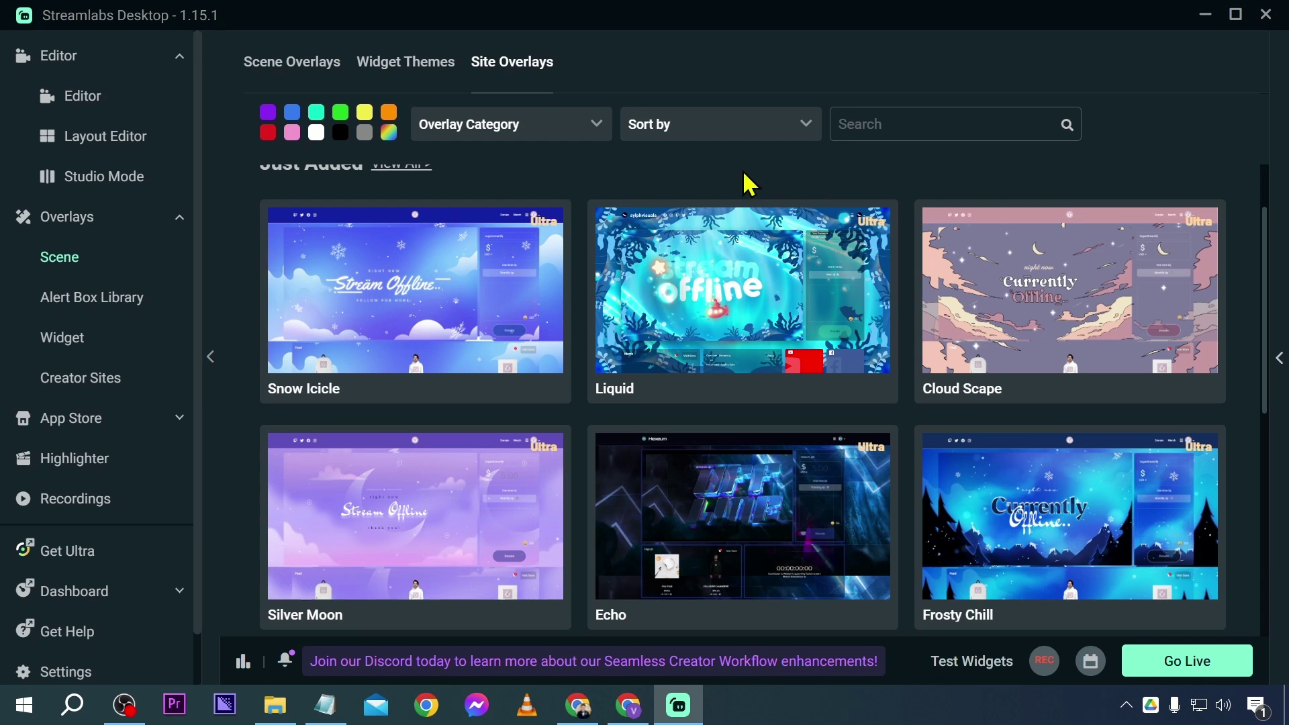
{"action": "scroll", "coordinate": [412, 331], "scroll_direction": "down", "scroll_amount": 5}
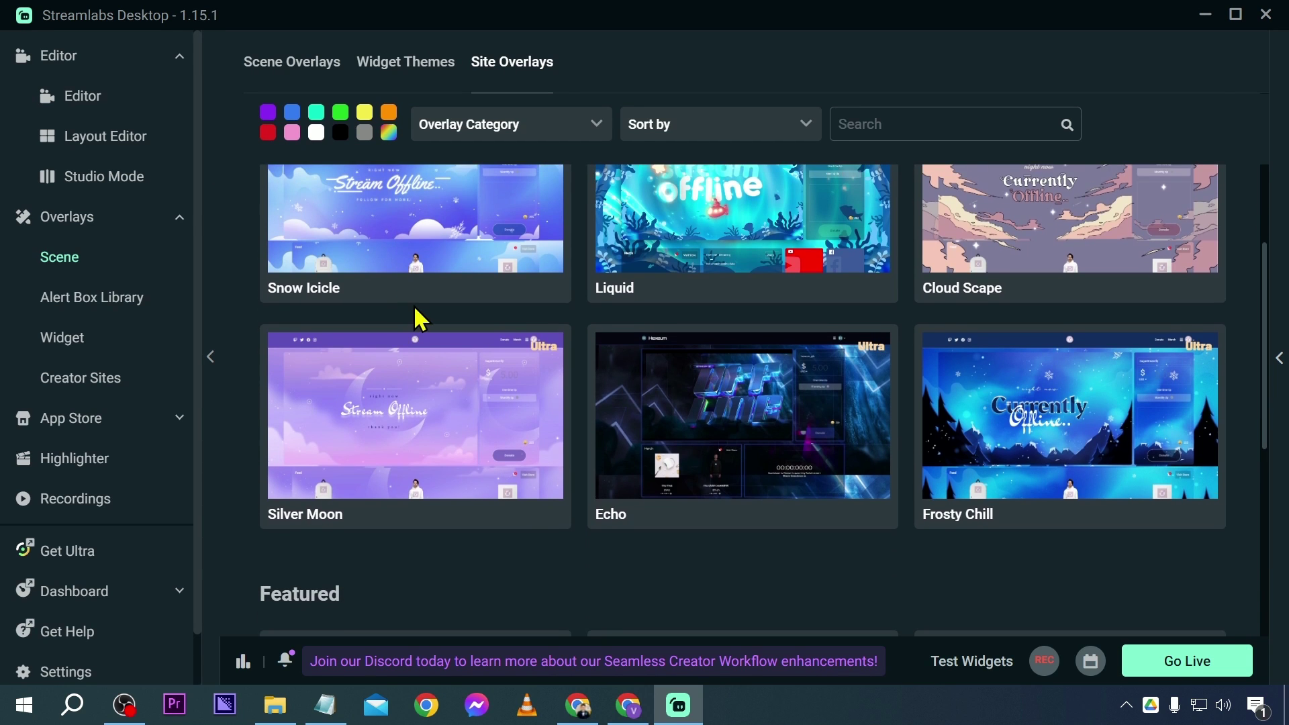
{"action": "scroll", "coordinate": [517, 345], "scroll_direction": "down", "scroll_amount": 2}
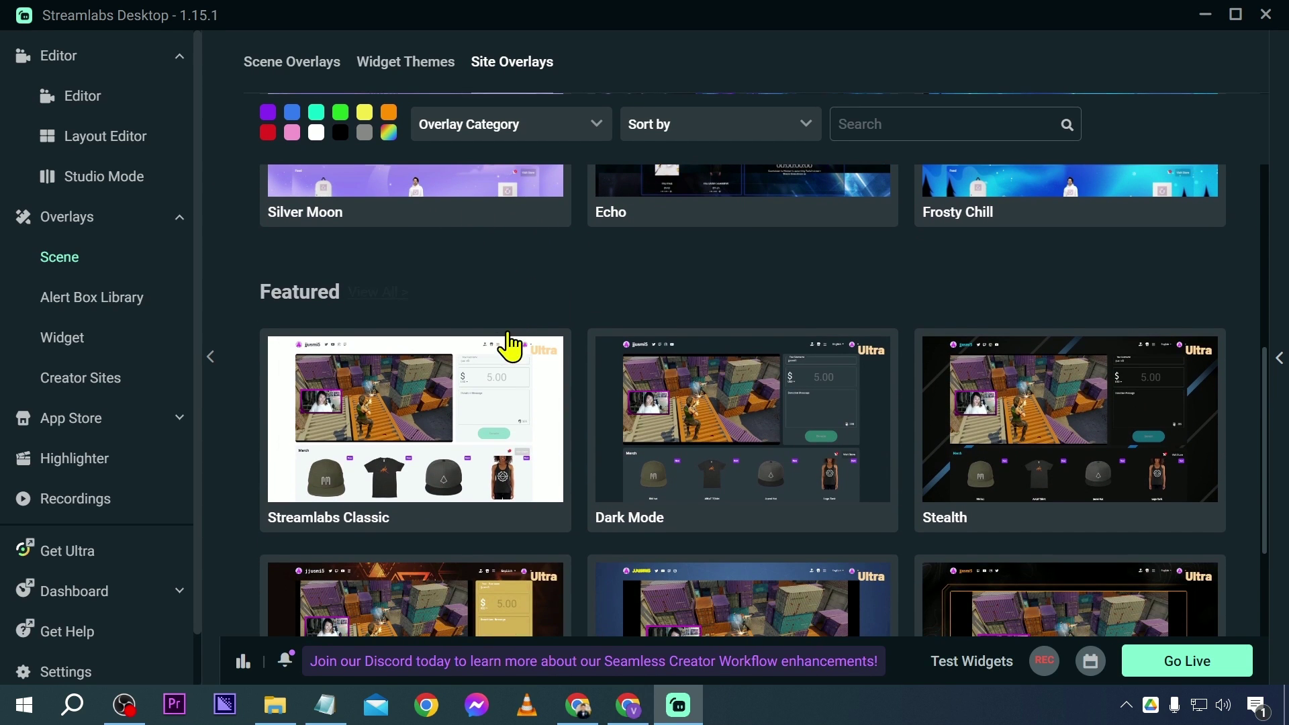
{"action": "scroll", "coordinate": [449, 368], "scroll_direction": "down", "scroll_amount": 2}
{"action": "scroll", "coordinate": [495, 316], "scroll_direction": "down", "scroll_amount": 2}
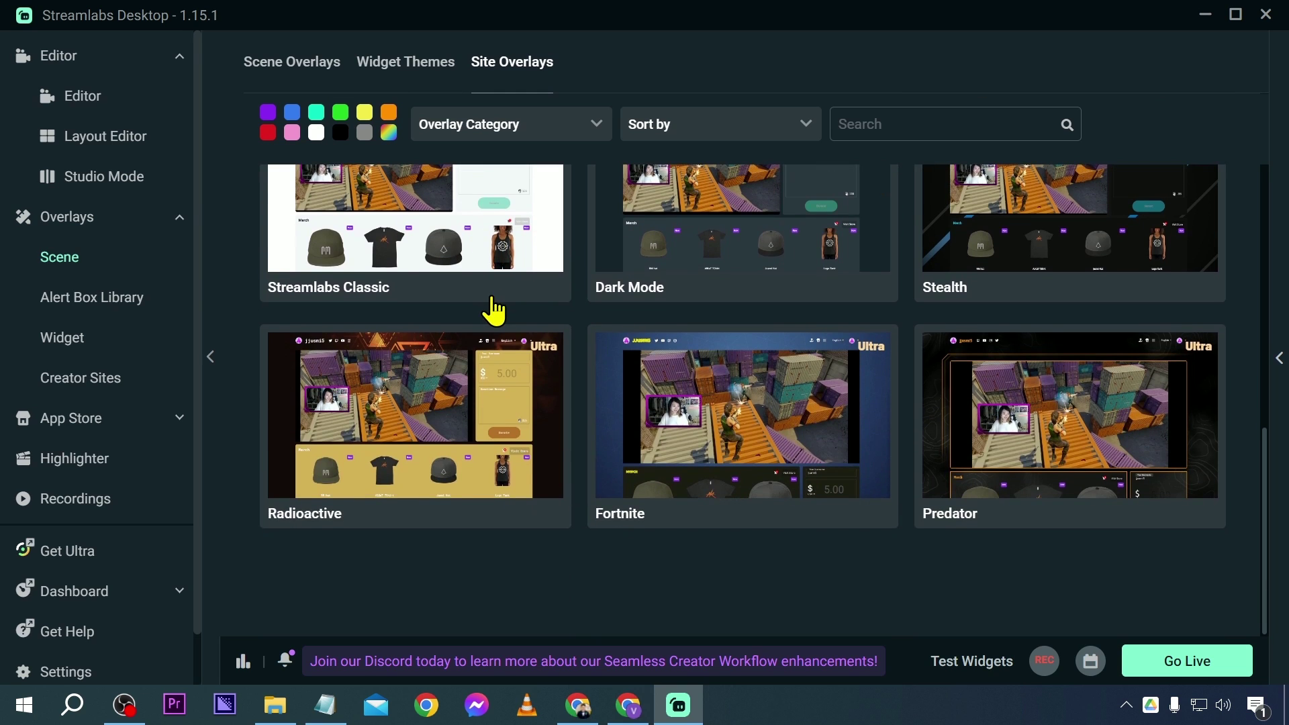
{"action": "scroll", "coordinate": [495, 315], "scroll_direction": "up", "scroll_amount": 10}
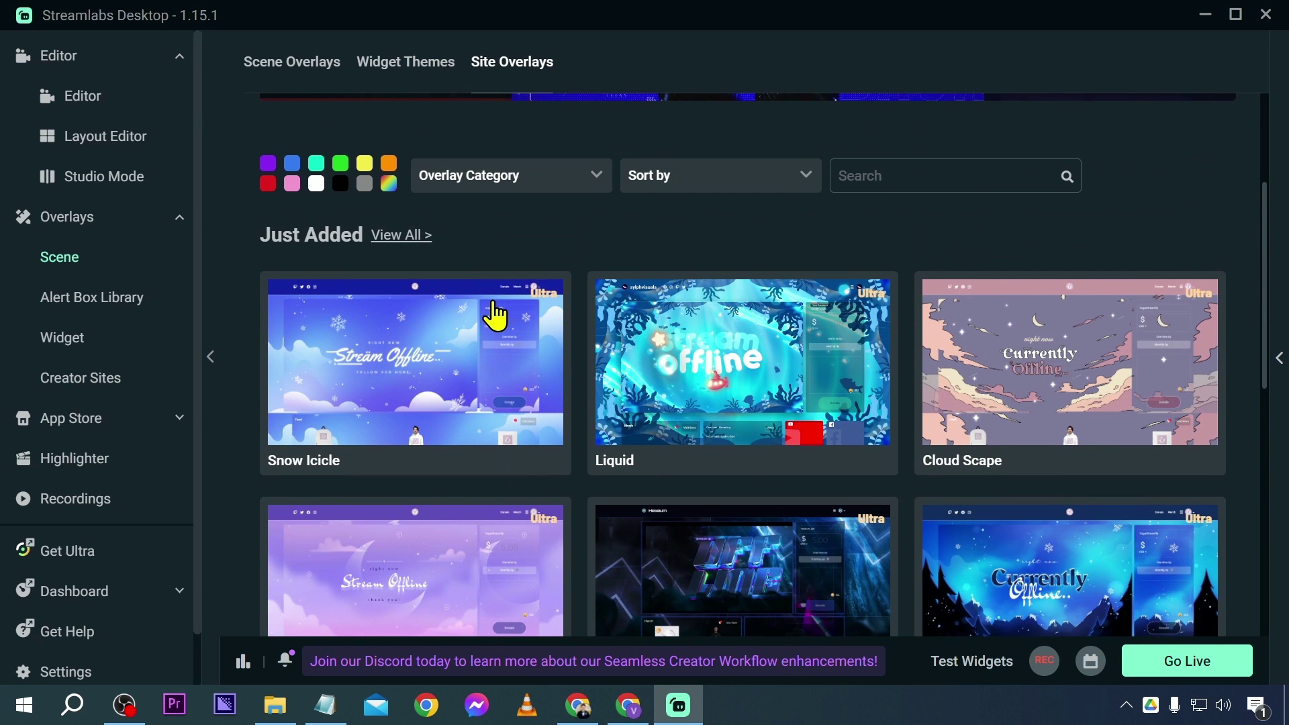
{"action": "left_click", "coordinate": [481, 183]}
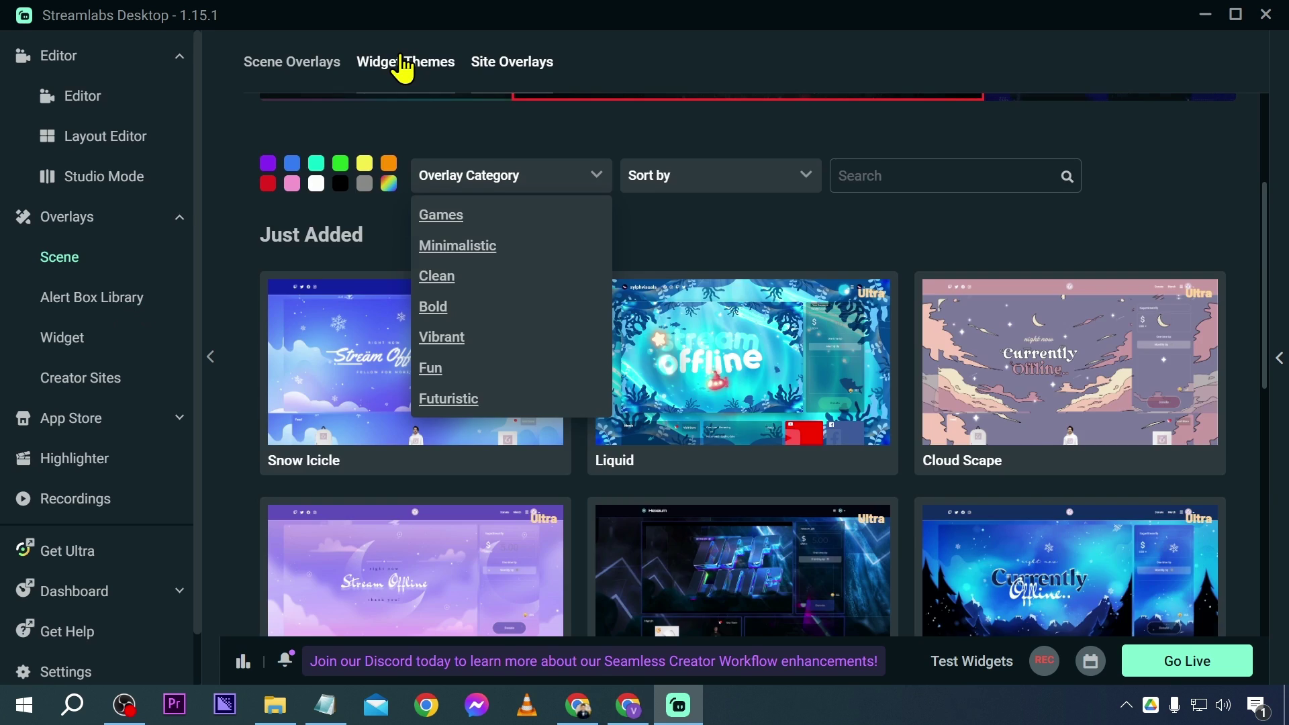
Browse Widget Themes alert packs like Silver Moon, Echo Widgets and Pirate Hunter, revealing Install Widget Theme.
{"action": "left_click", "coordinate": [406, 61]}
{"action": "scroll", "coordinate": [417, 208], "scroll_direction": "down", "scroll_amount": 3}
{"action": "scroll", "coordinate": [416, 208], "scroll_direction": "down", "scroll_amount": 1}
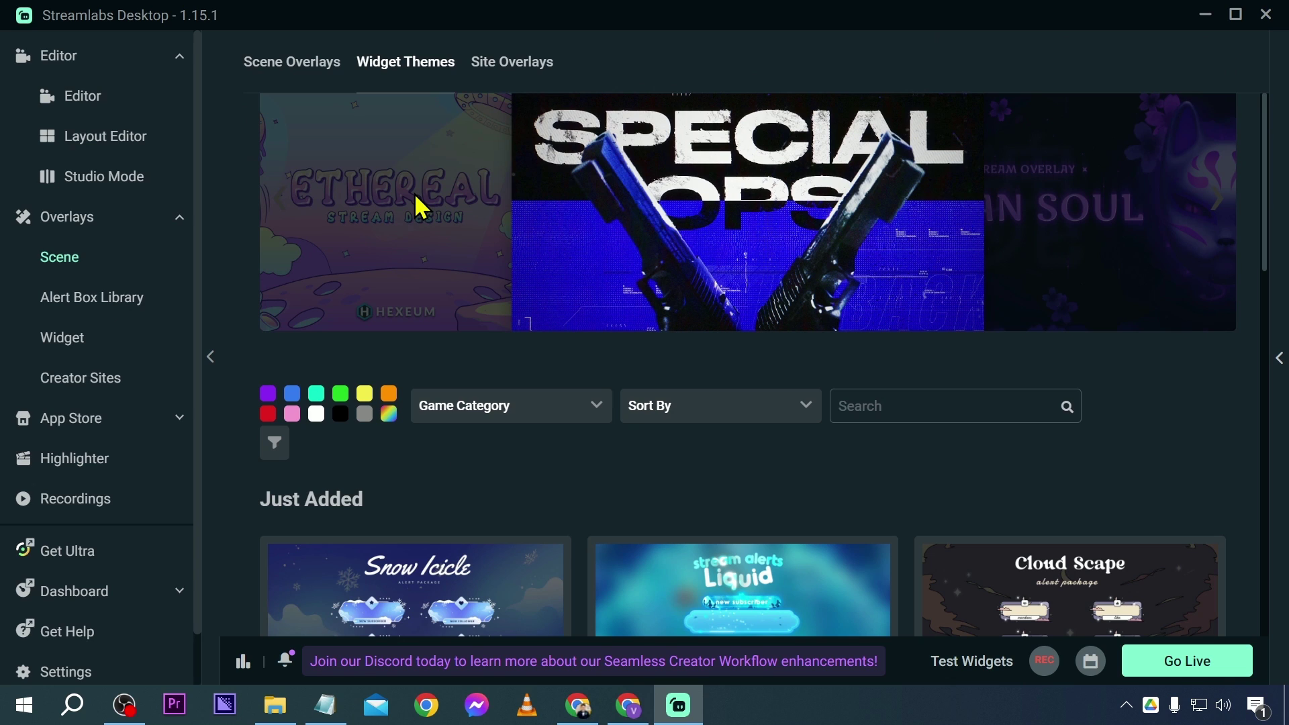
{"action": "scroll", "coordinate": [422, 206], "scroll_direction": "down", "scroll_amount": 5}
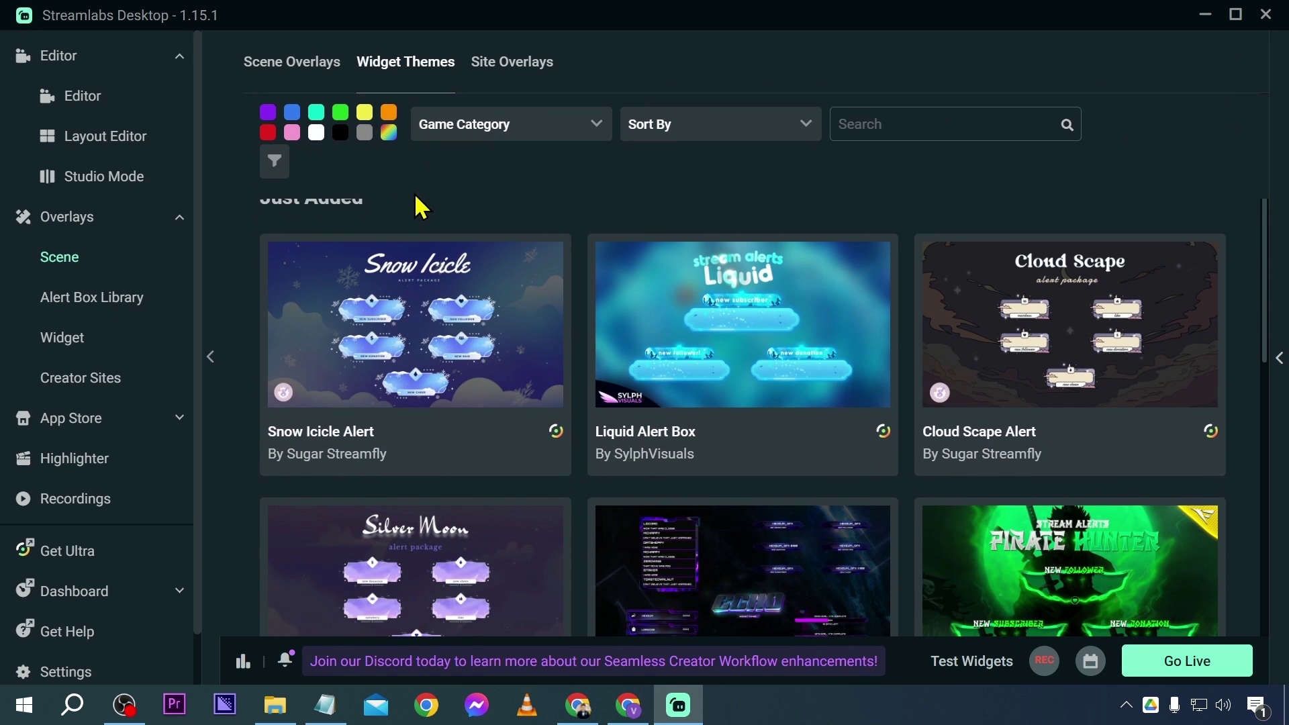
{"action": "scroll", "coordinate": [456, 282], "scroll_direction": "down", "scroll_amount": 3}
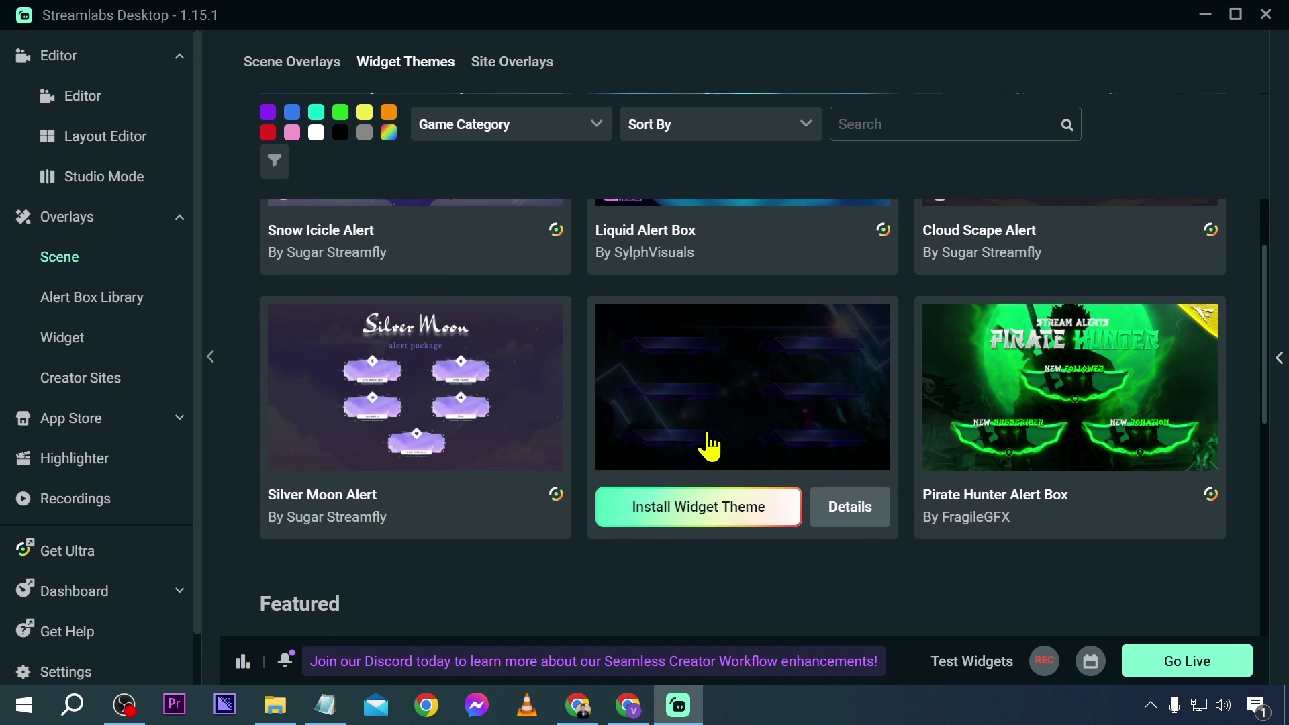
{"action": "mouse_move", "coordinate": [1078, 433]}
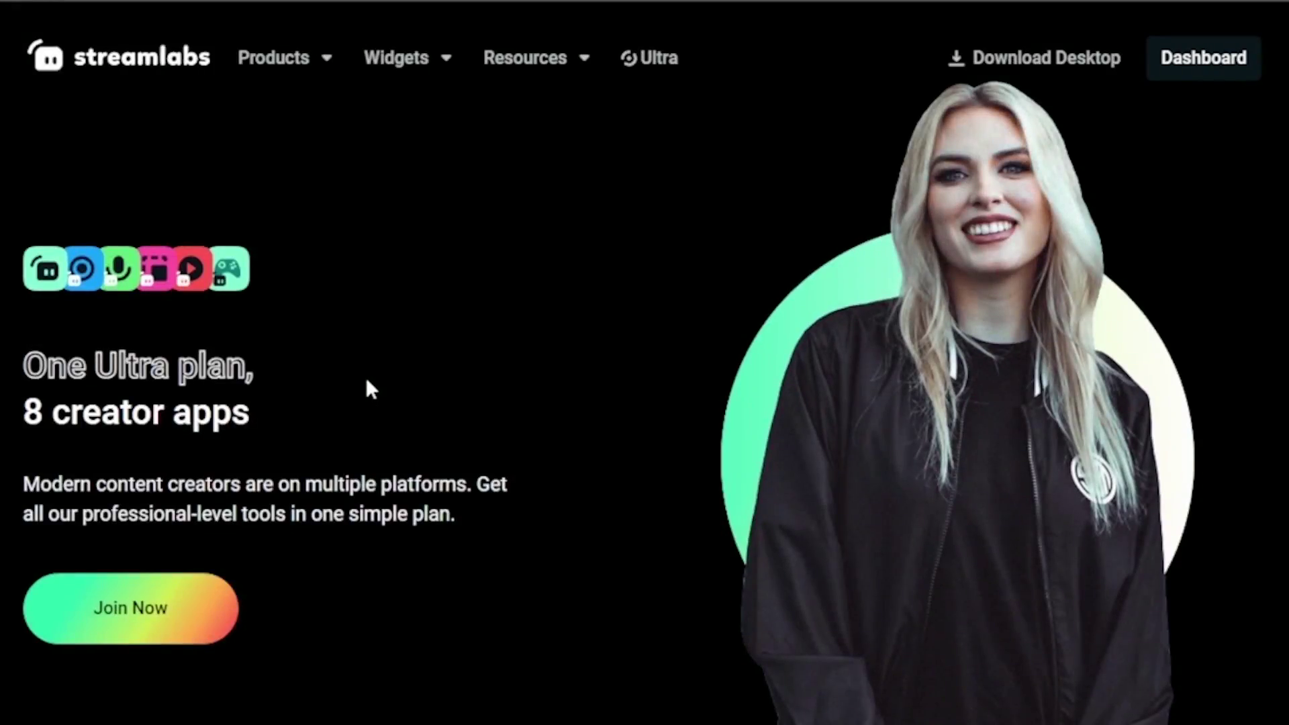
View the Video Editor page, then follow the discount link to the $19/mo Ultra checkout's Payment section.
{"action": "scroll", "coordinate": [366, 378], "scroll_direction": "down", "scroll_amount": 5}
{"action": "scroll", "coordinate": [367, 383], "scroll_direction": "down", "scroll_amount": 10}
{"action": "left_click", "coordinate": [481, 659]}
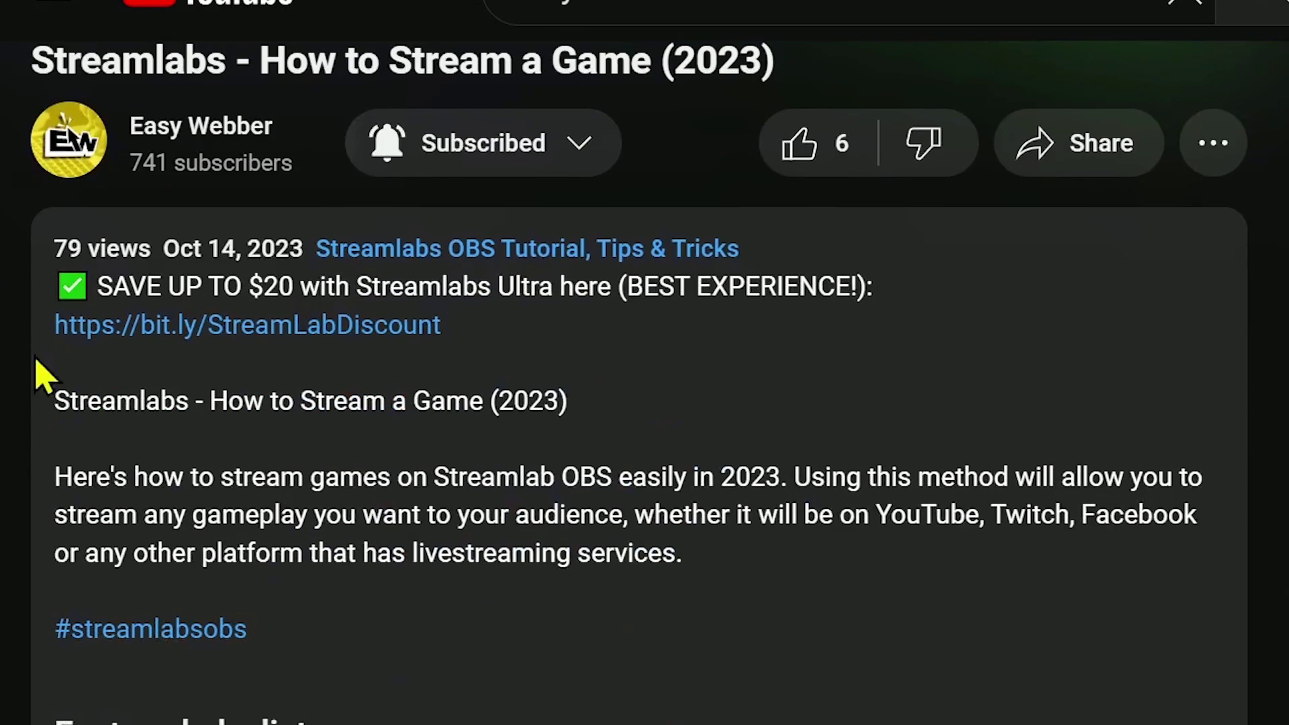
{"action": "left_click", "coordinate": [369, 326]}
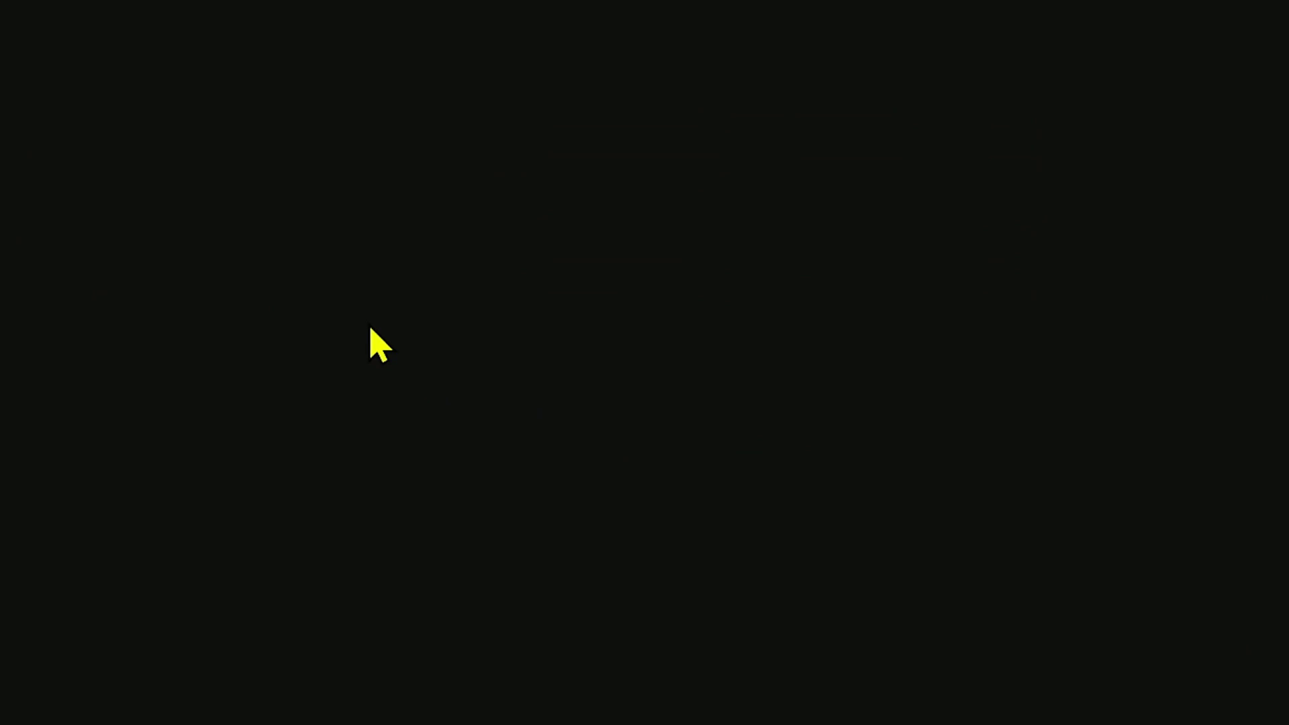
{"action": "scroll", "coordinate": [475, 308], "scroll_direction": "down", "scroll_amount": 3}
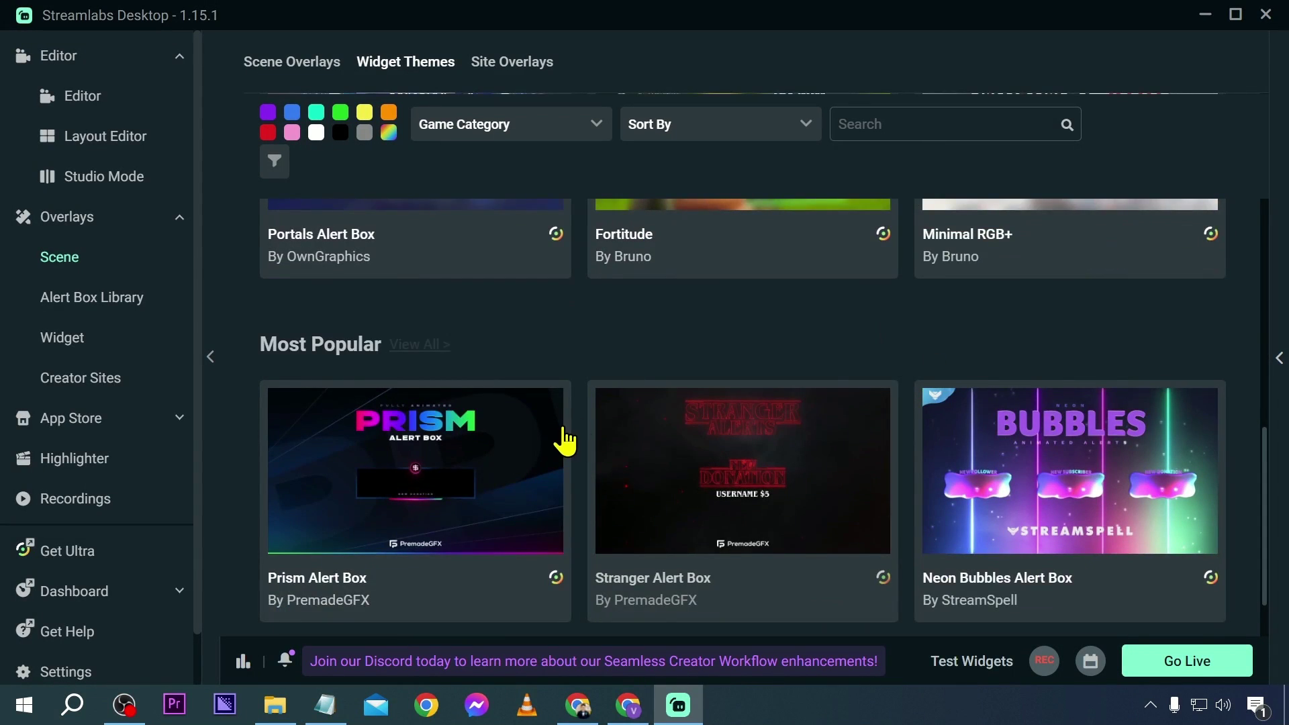
{"action": "scroll", "coordinate": [645, 315], "scroll_direction": "down", "scroll_amount": 2}
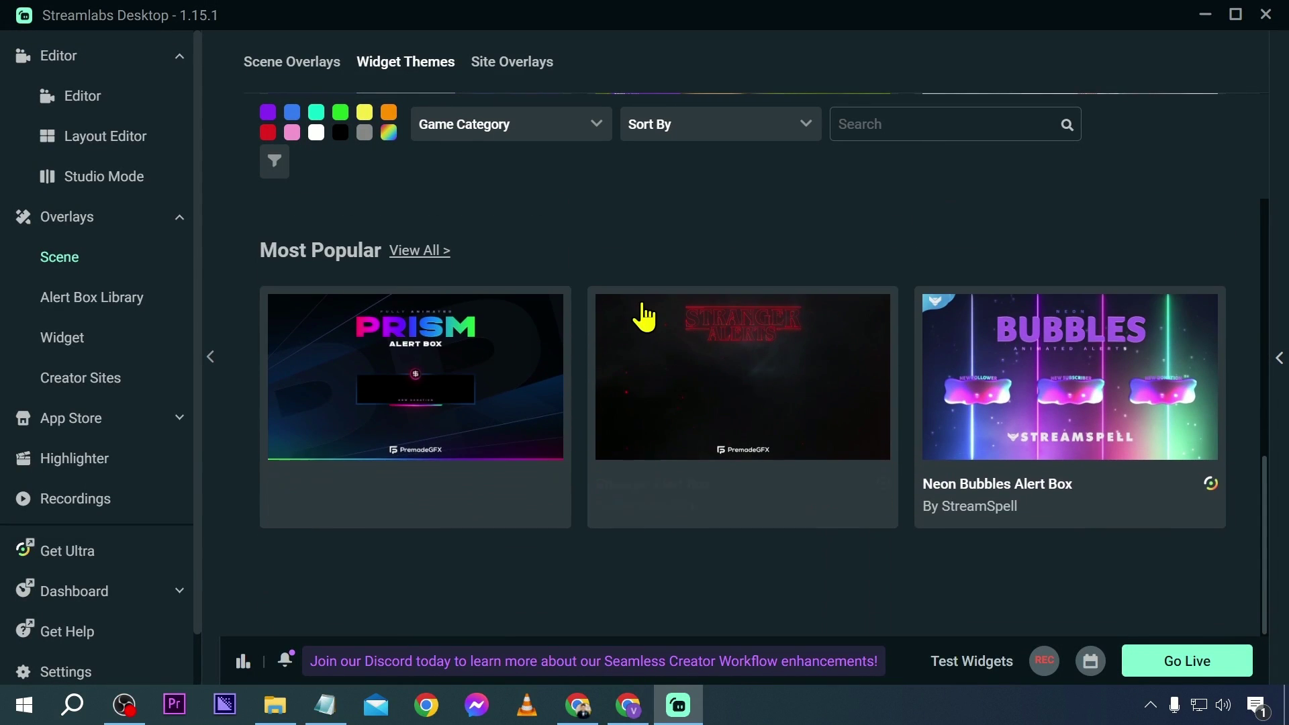
Search Widget Themes for 'free', scroll to Hope For The Day and Child's Play, and expand App Store.
{"action": "scroll", "coordinate": [658, 383], "scroll_direction": "up", "scroll_amount": 10}
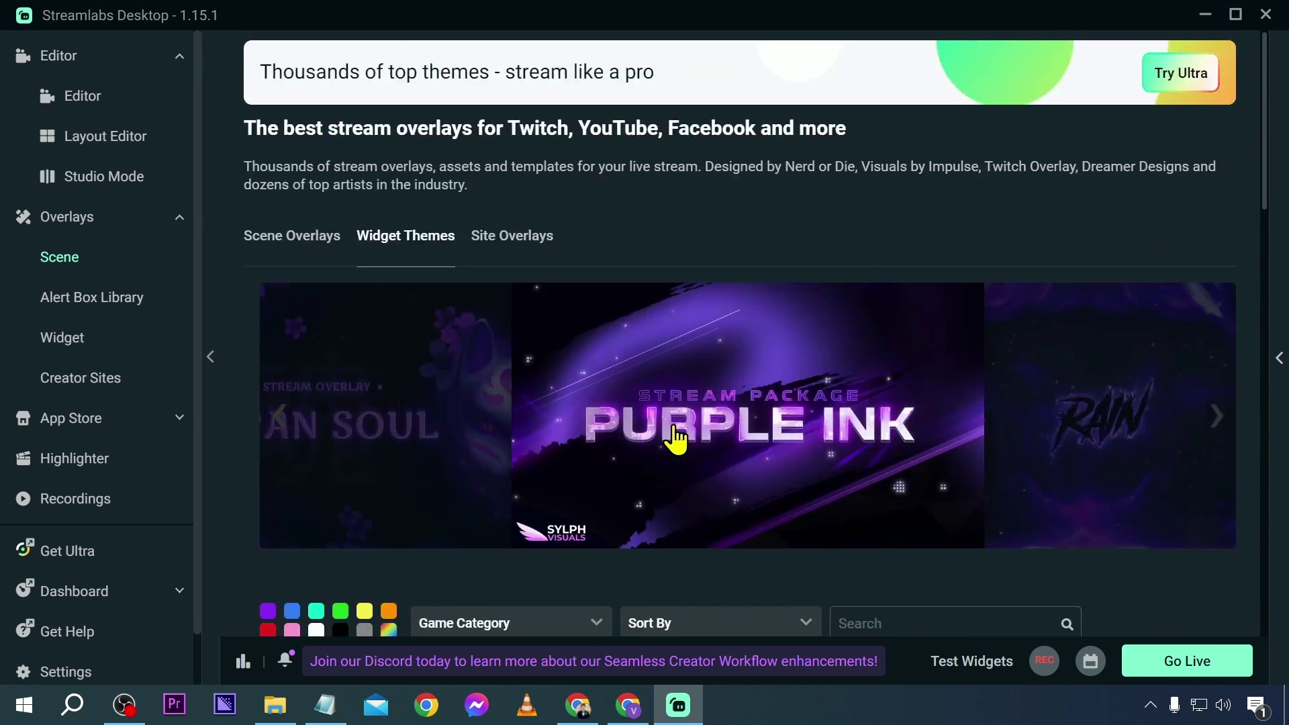
{"action": "scroll", "coordinate": [677, 439], "scroll_direction": "down", "scroll_amount": 10}
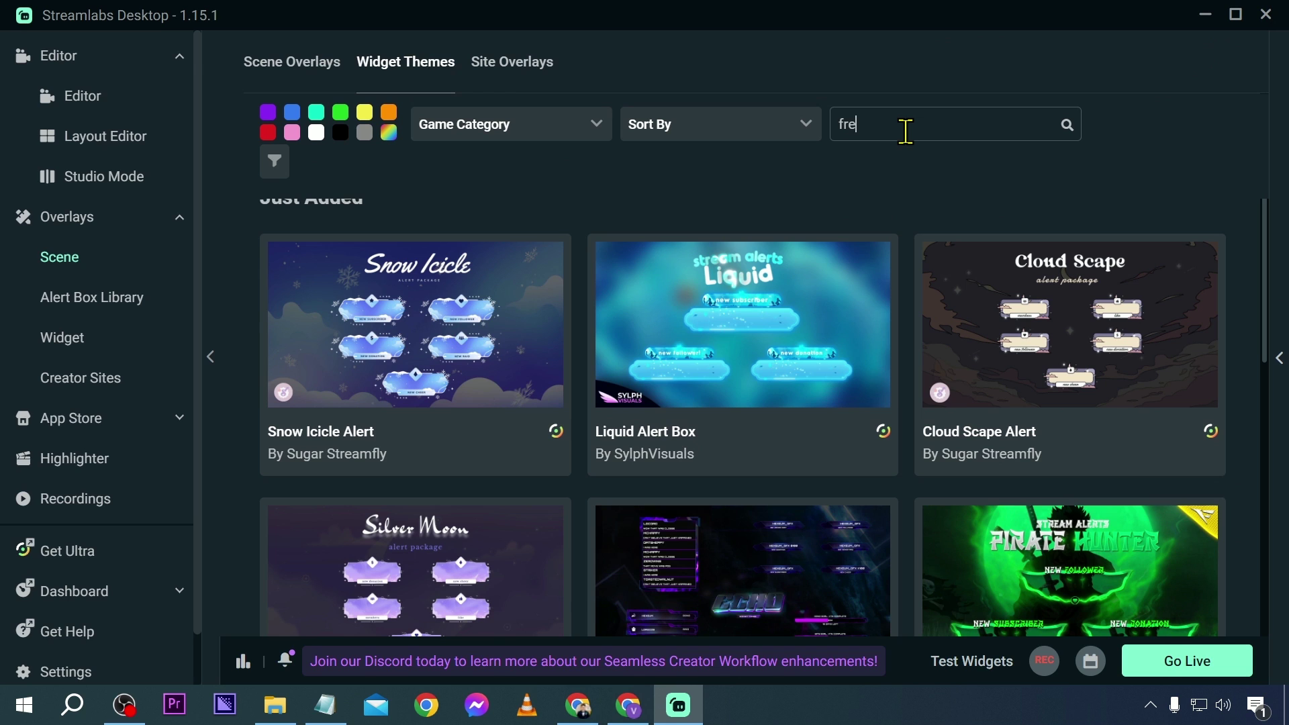
{"action": "key", "text": "Return"}
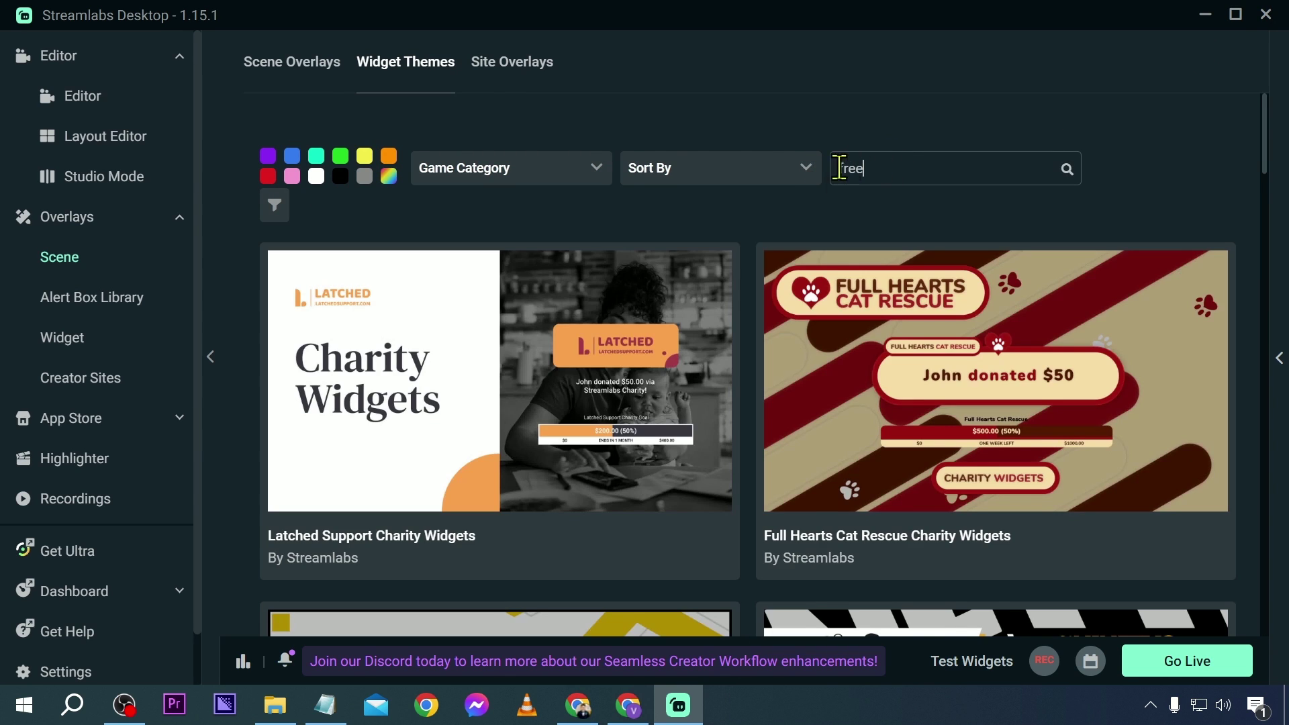
{"action": "scroll", "coordinate": [541, 264], "scroll_direction": "down", "scroll_amount": 3}
{"action": "scroll", "coordinate": [893, 303], "scroll_direction": "down", "scroll_amount": 12}
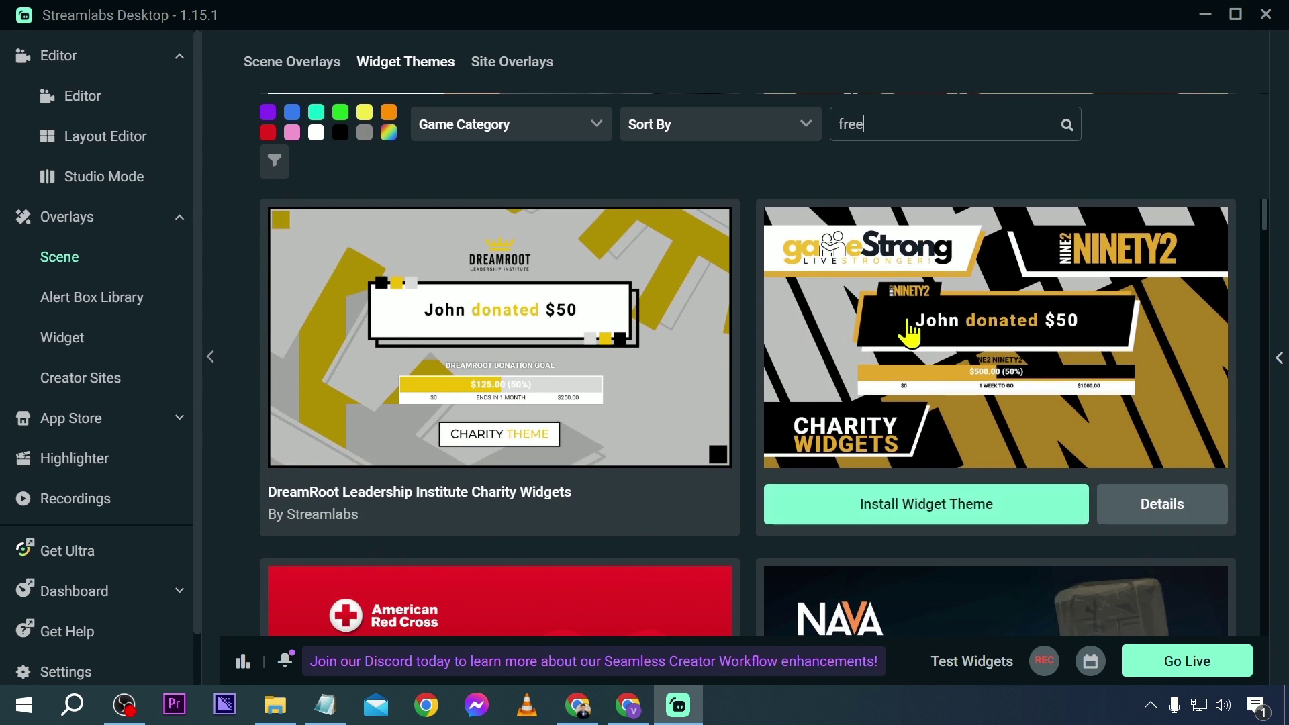
{"action": "scroll", "coordinate": [488, 322], "scroll_direction": "down", "scroll_amount": 10}
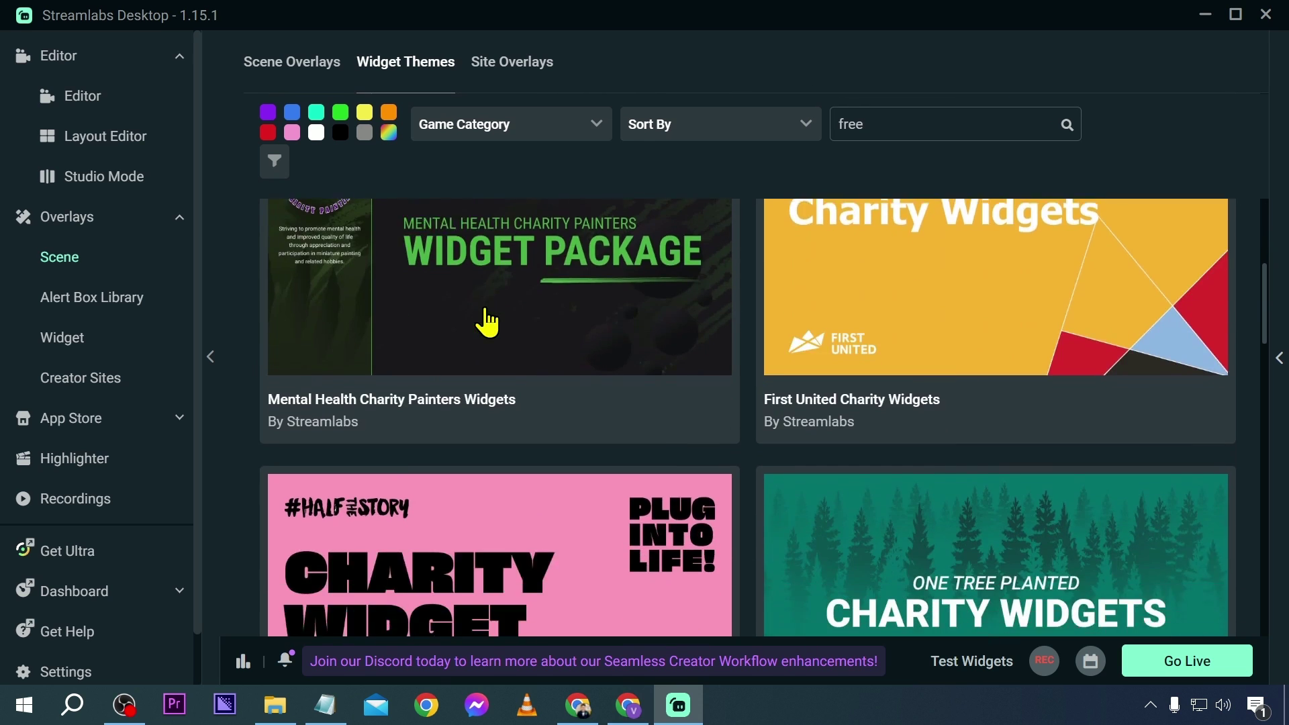
{"action": "scroll", "coordinate": [488, 321], "scroll_direction": "down", "scroll_amount": 2}
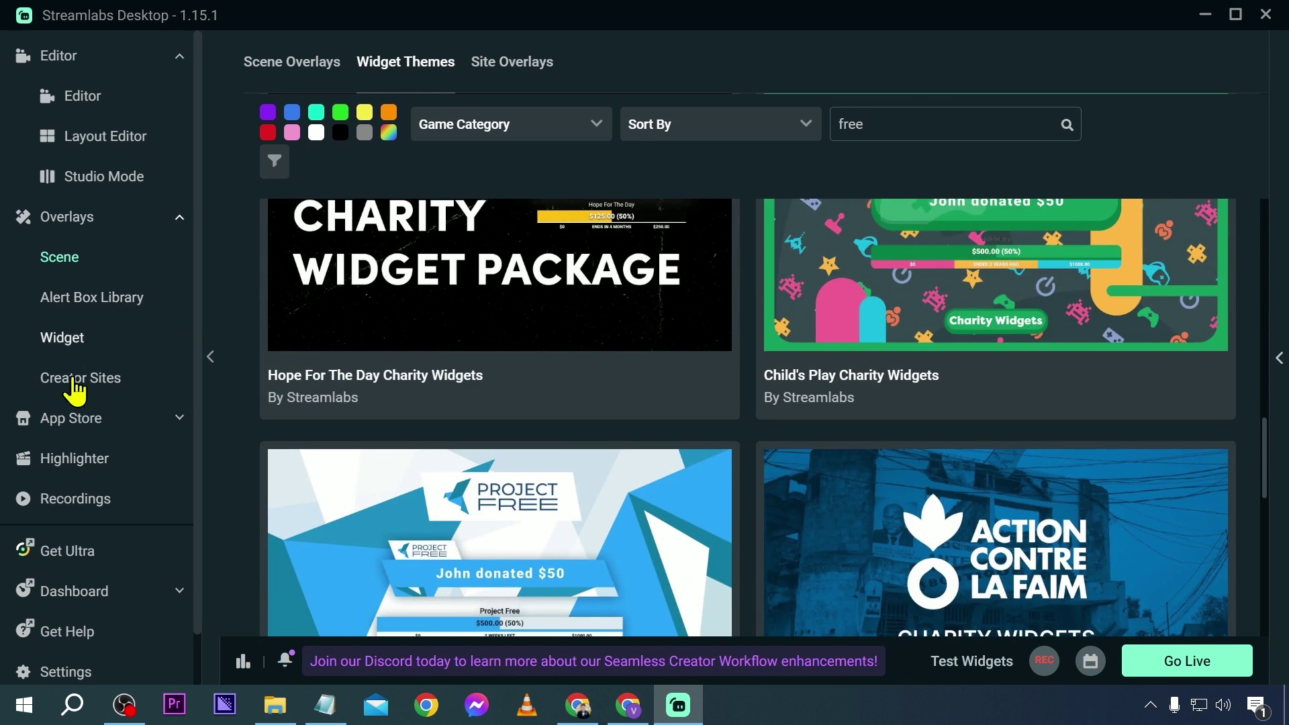
{"action": "left_click", "coordinate": [82, 424]}
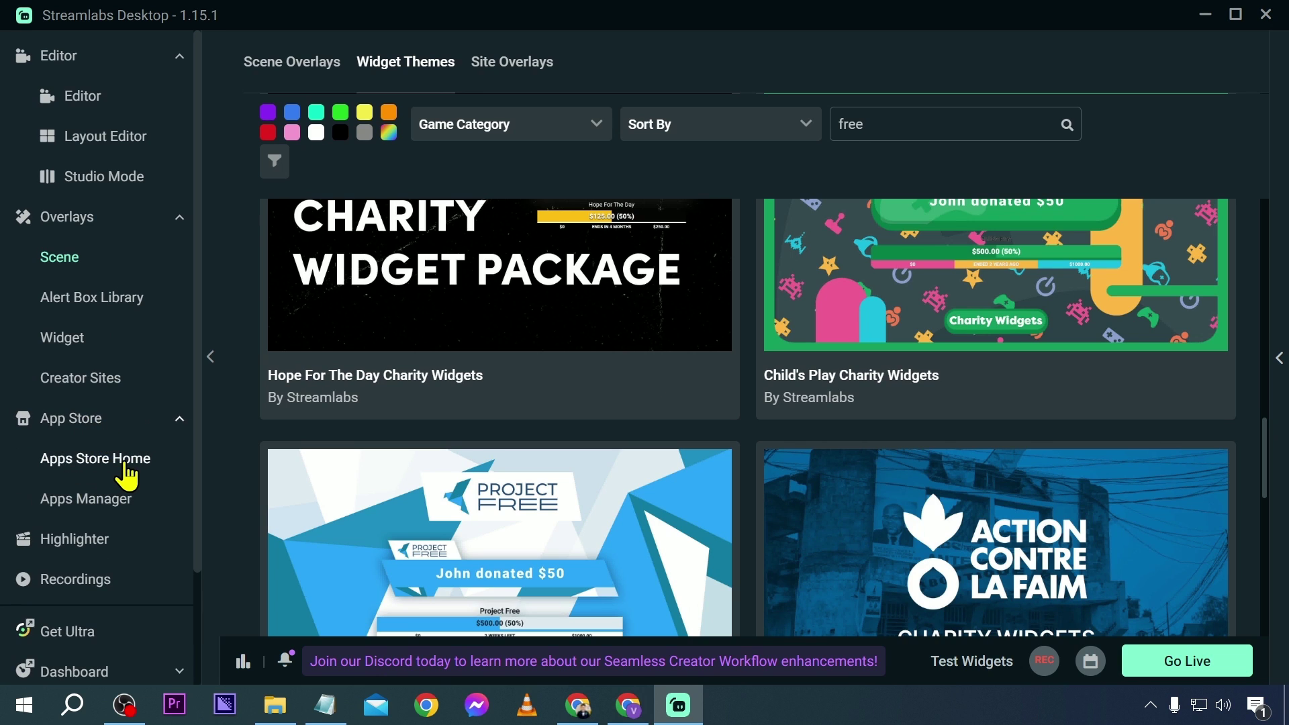
Open the Streamlabs Music app page from the App Store home.
{"action": "left_click", "coordinate": [124, 463]}
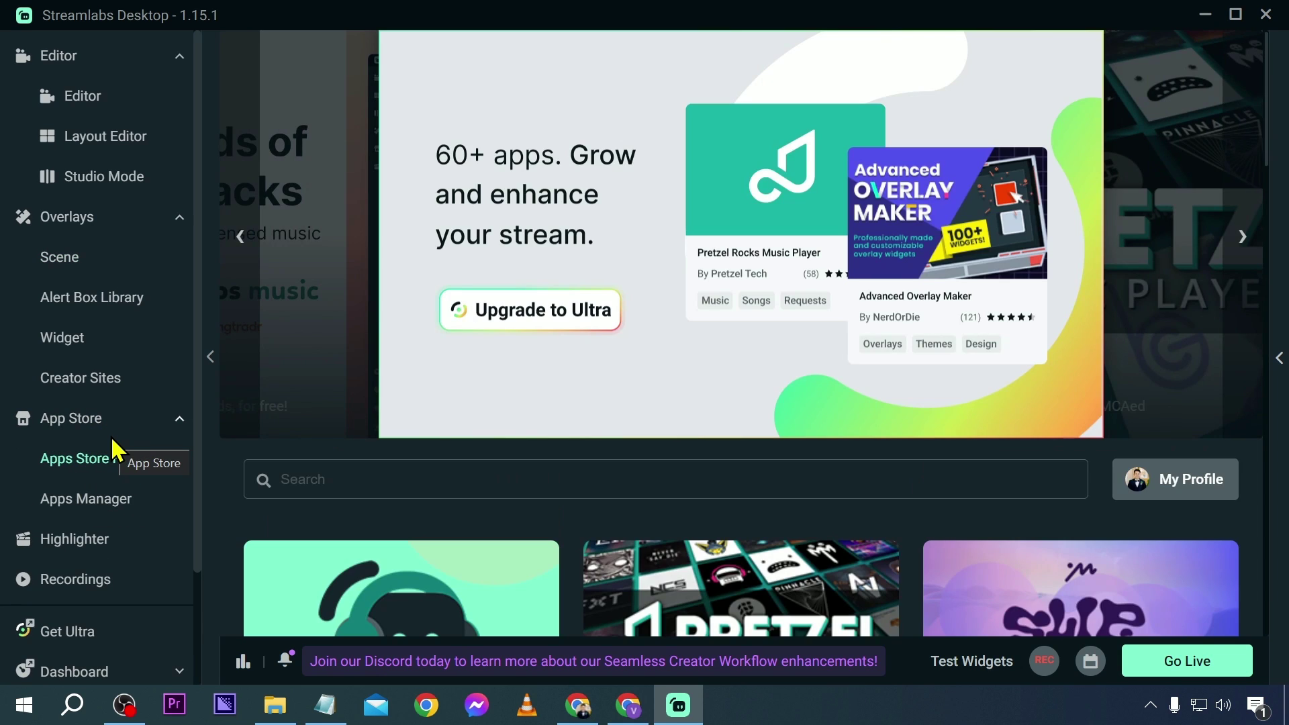
{"action": "scroll", "coordinate": [54, 417], "scroll_direction": "down", "scroll_amount": 2}
{"action": "scroll", "coordinate": [584, 242], "scroll_direction": "down", "scroll_amount": 6}
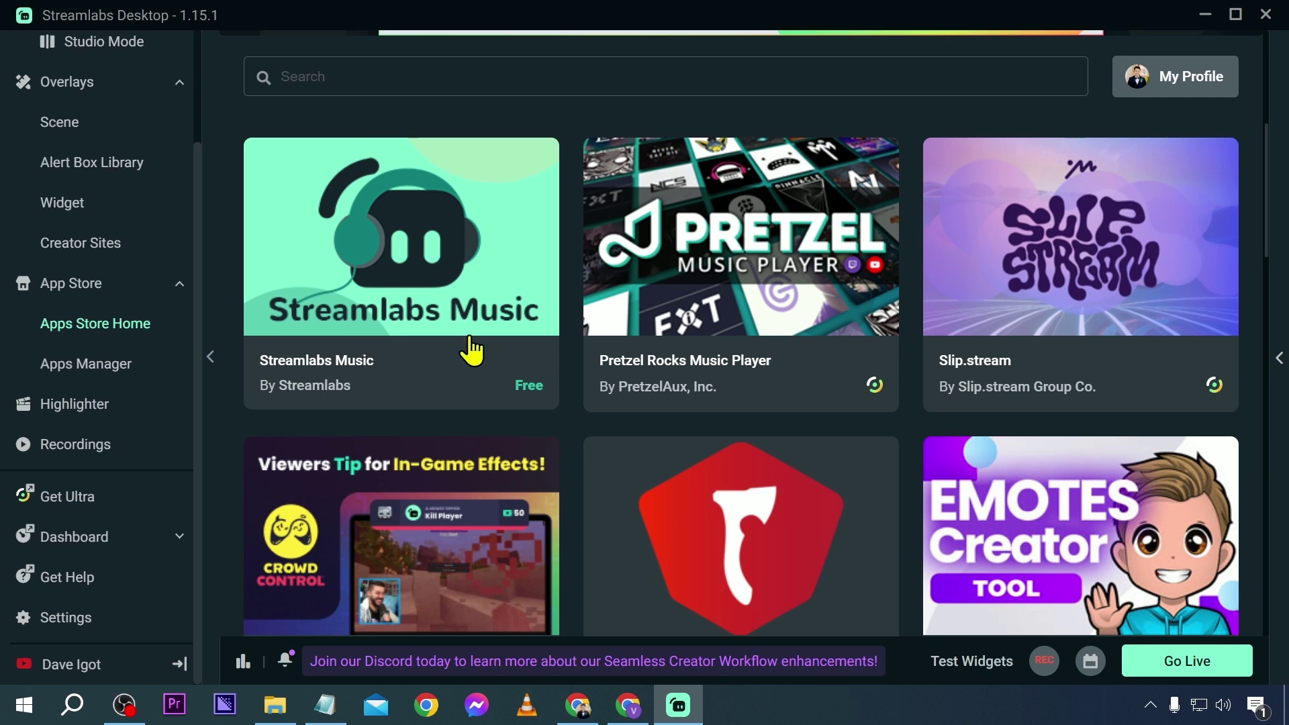
{"action": "left_click", "coordinate": [449, 242]}
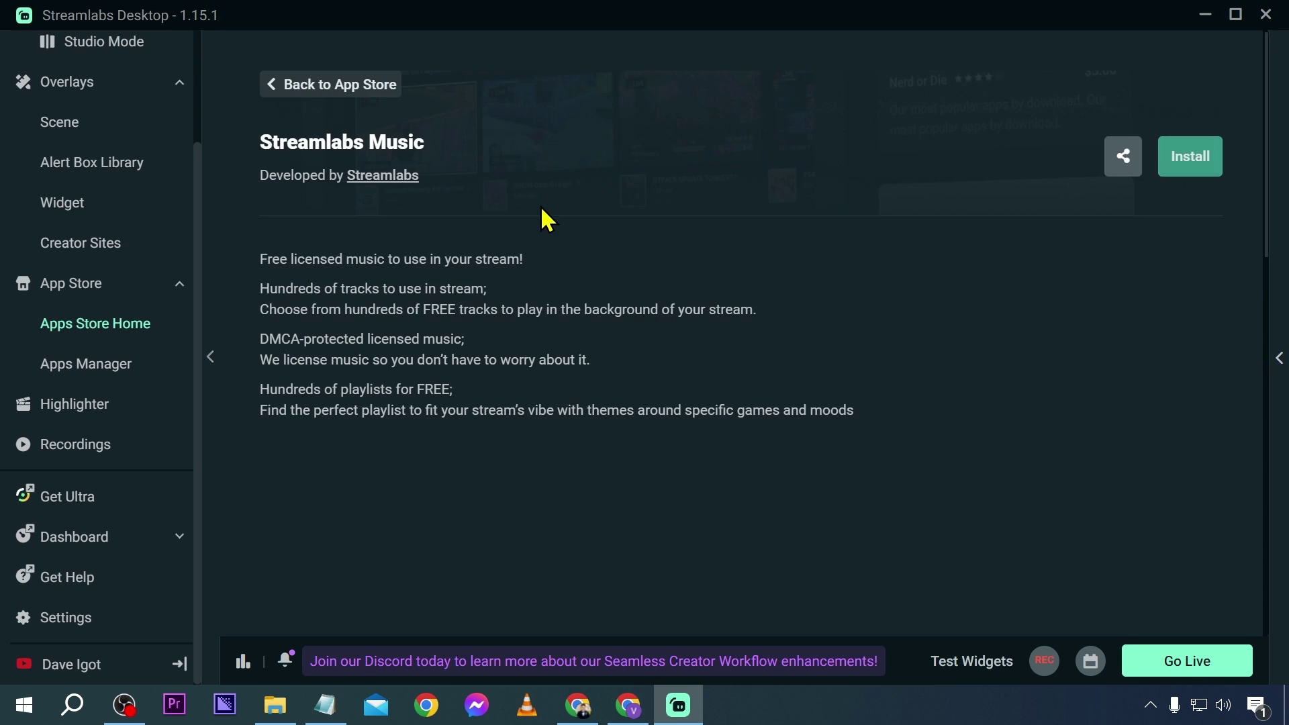
Review the Streamlabs Music page and its playlists grid and signup screenshots.
{"action": "scroll", "coordinate": [394, 340], "scroll_direction": "down", "scroll_amount": 5}
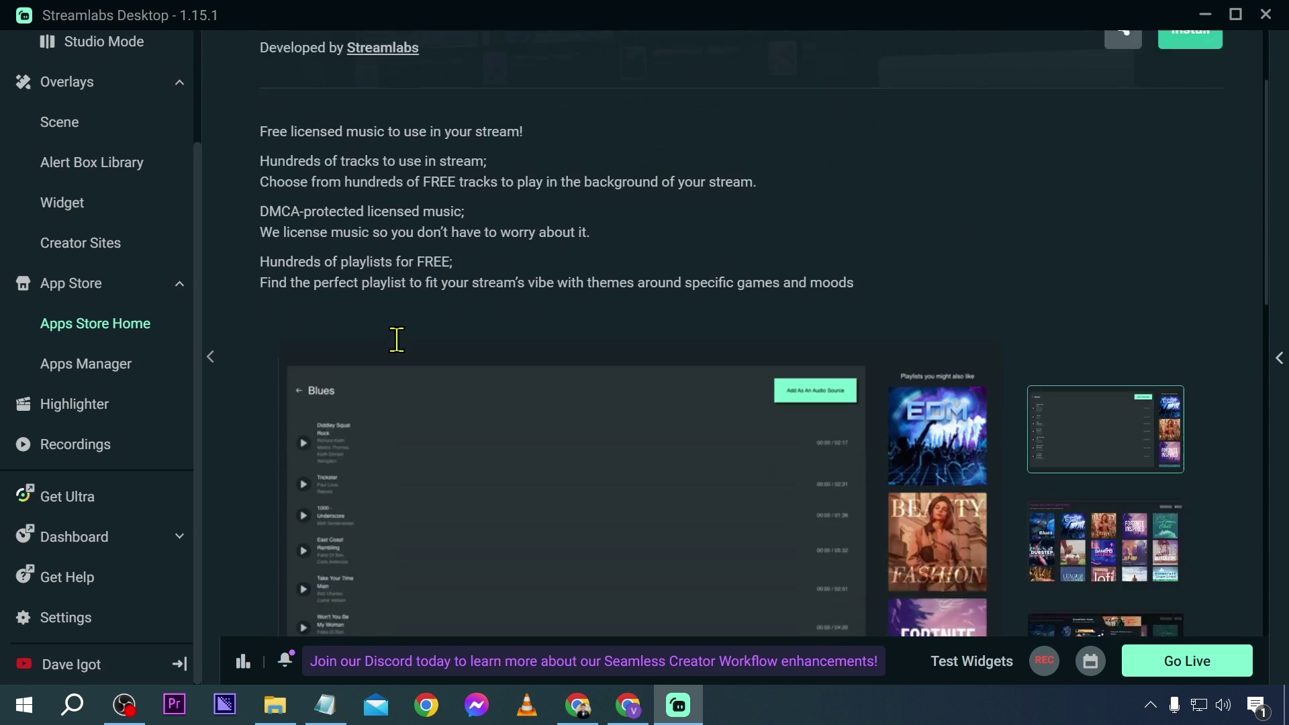
{"action": "scroll", "coordinate": [658, 283], "scroll_direction": "down", "scroll_amount": 3}
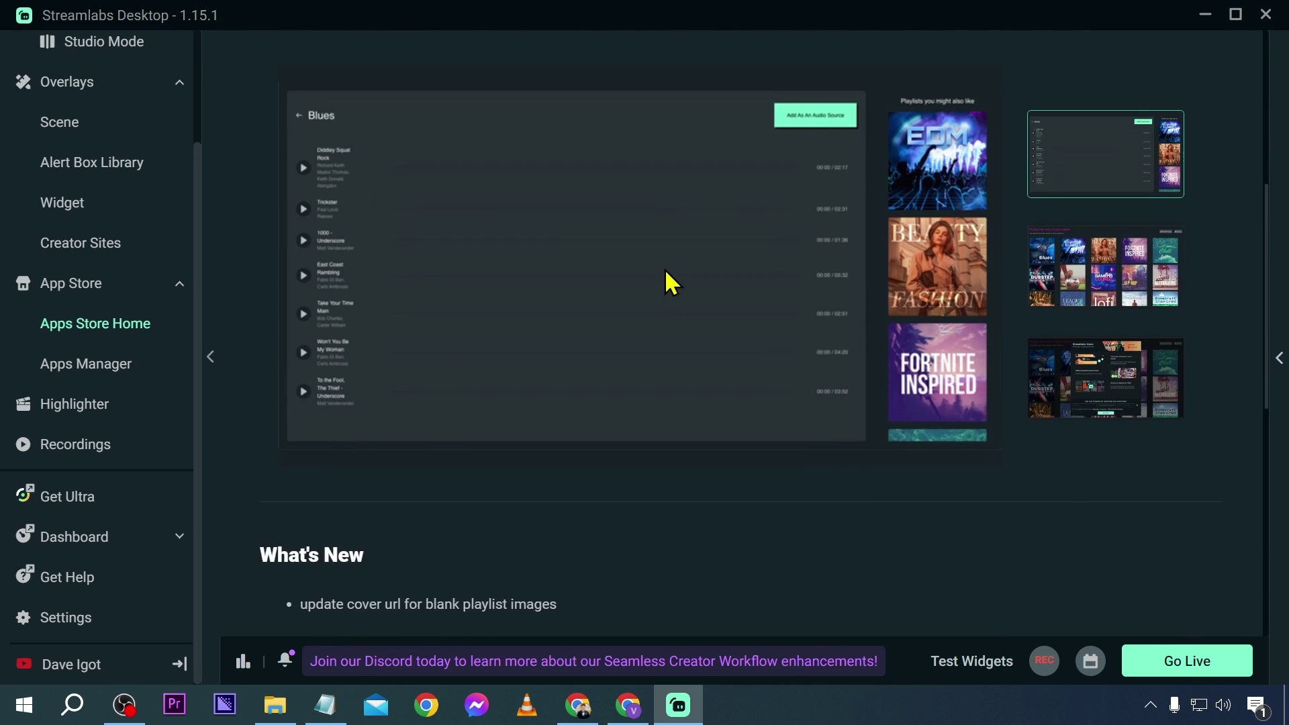
{"action": "scroll", "coordinate": [666, 255], "scroll_direction": "down", "scroll_amount": 5}
{"action": "scroll", "coordinate": [667, 255], "scroll_direction": "up", "scroll_amount": 7}
{"action": "left_click", "coordinate": [1064, 276]}
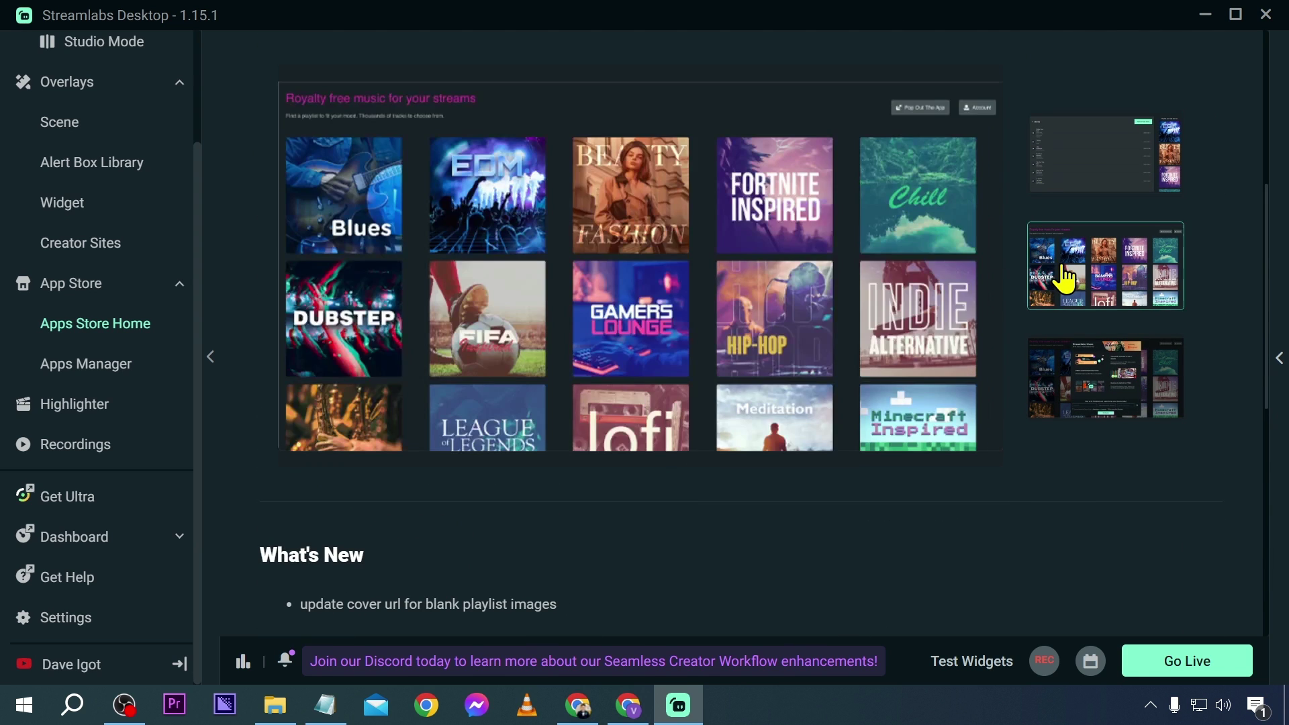
{"action": "left_click", "coordinate": [1091, 388]}
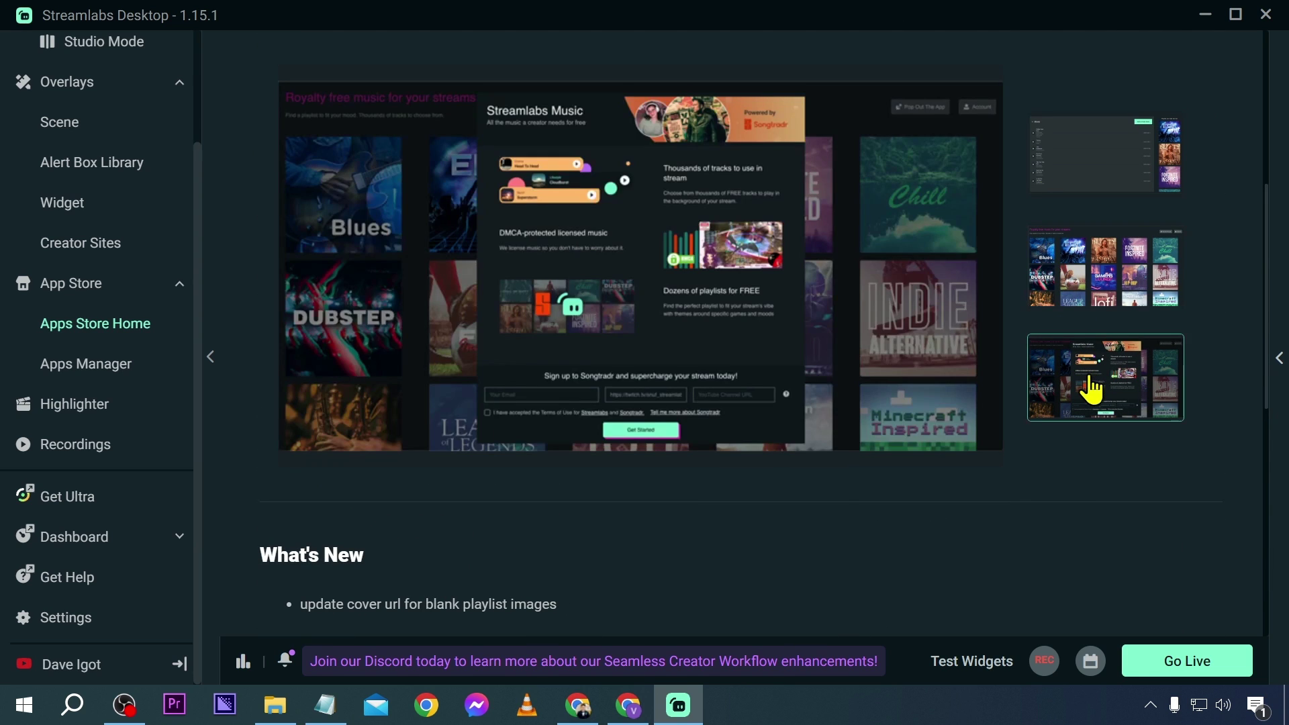
{"action": "left_click", "coordinate": [1069, 292]}
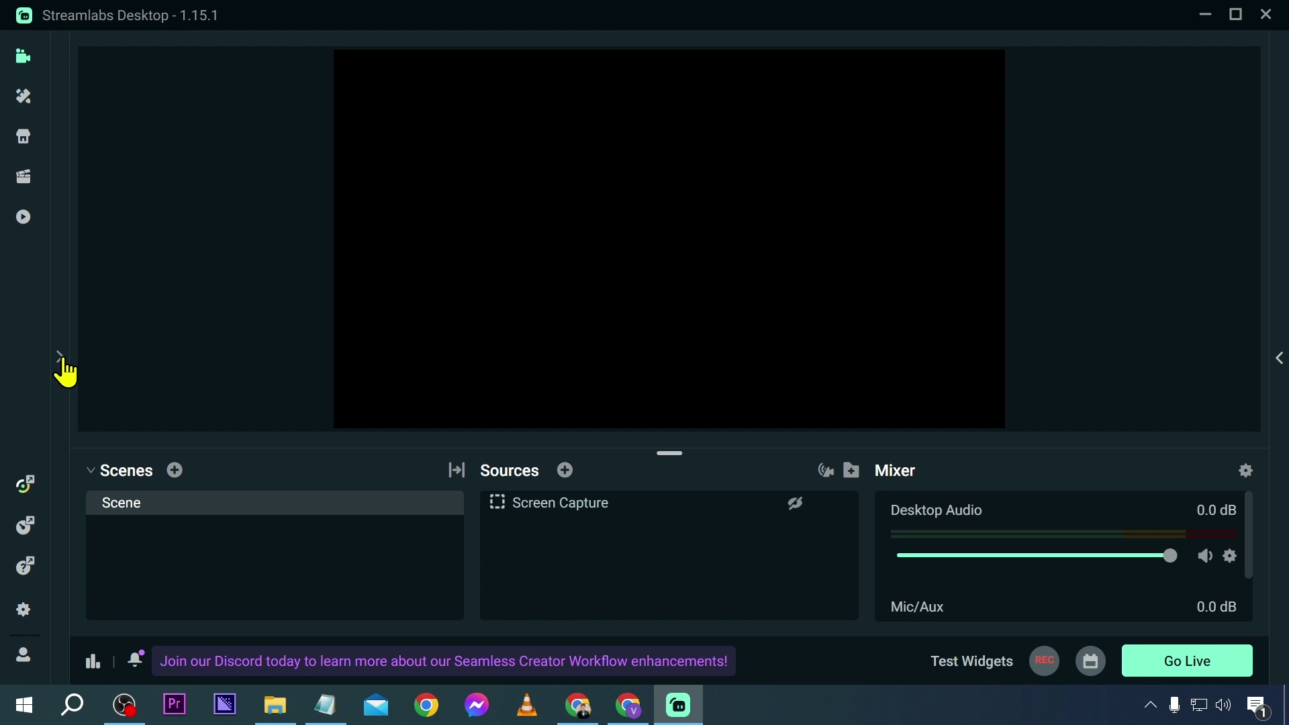
Open the Scene overlay store and search for 'free'.
{"action": "left_click", "coordinate": [62, 359]}
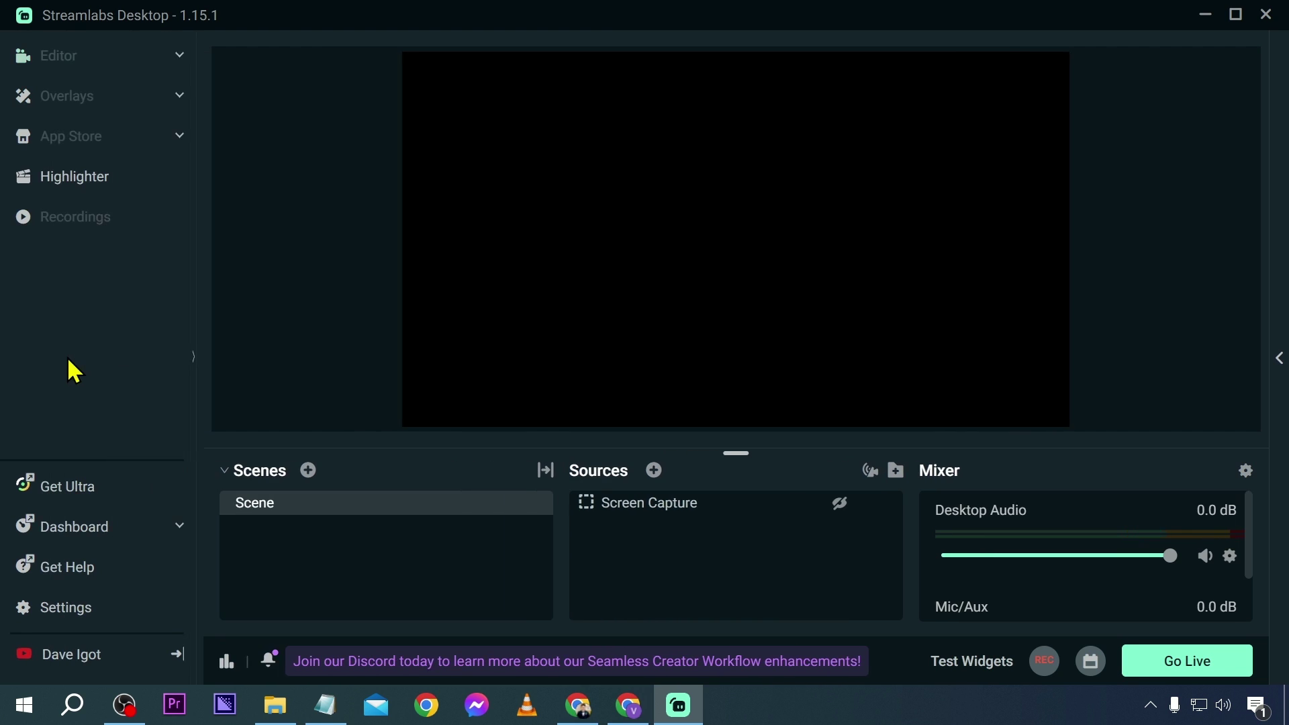
{"action": "left_click", "coordinate": [159, 114]}
{"action": "left_click", "coordinate": [95, 152]}
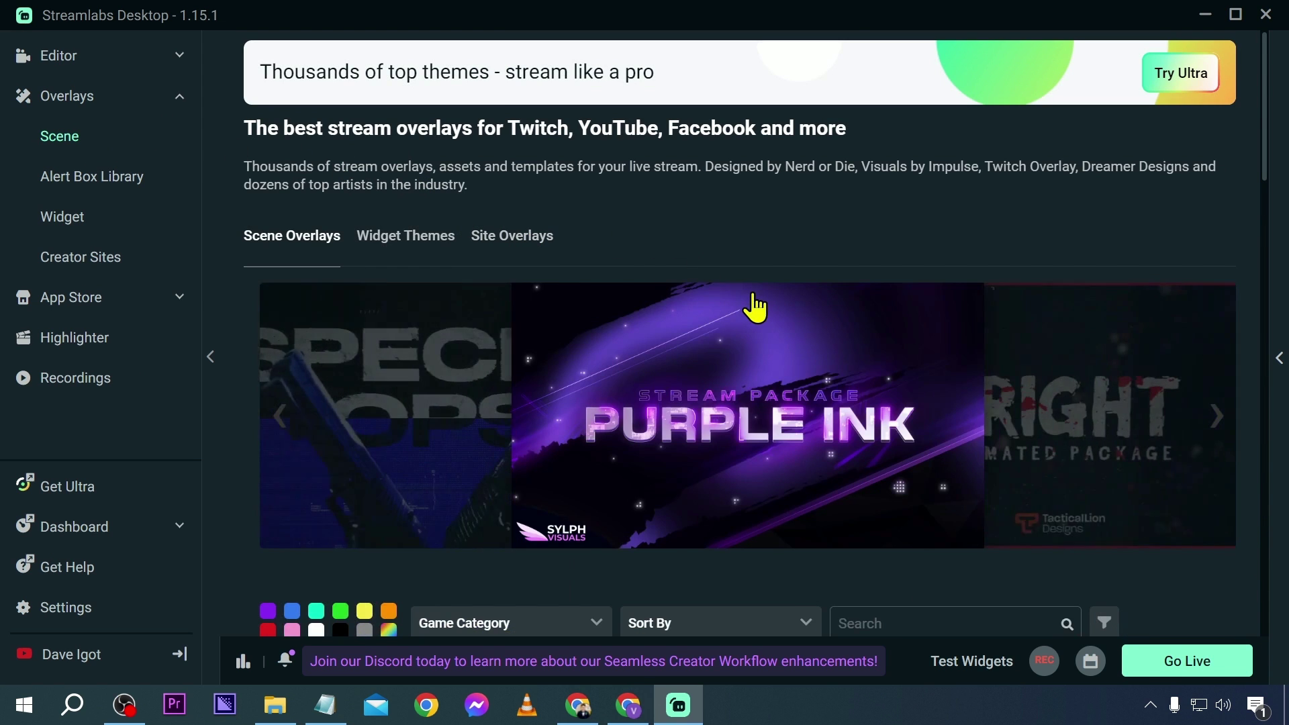
{"action": "scroll", "coordinate": [498, 245], "scroll_direction": "down", "scroll_amount": 2}
{"action": "left_click", "coordinate": [880, 313]}
{"action": "type", "text": "free"}
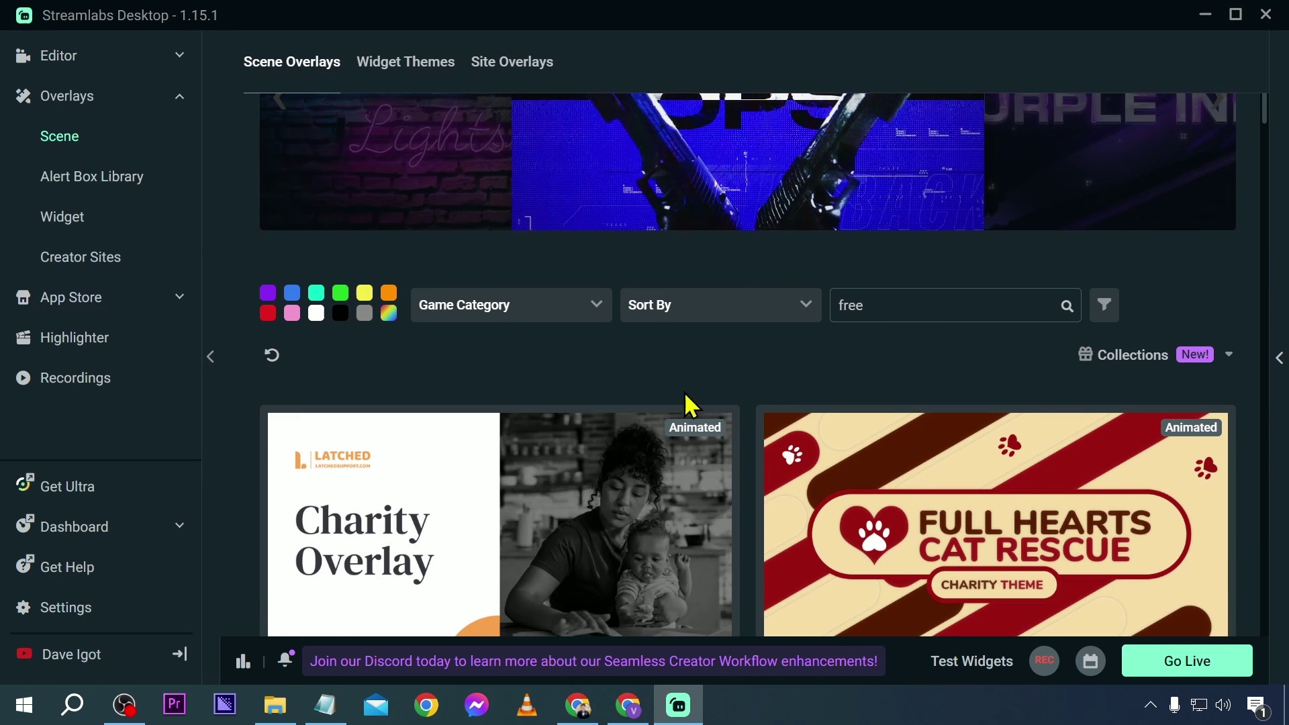
Scroll to the green KICK Animated Package and install the overlay.
{"action": "scroll", "coordinate": [530, 376], "scroll_direction": "down", "scroll_amount": 10}
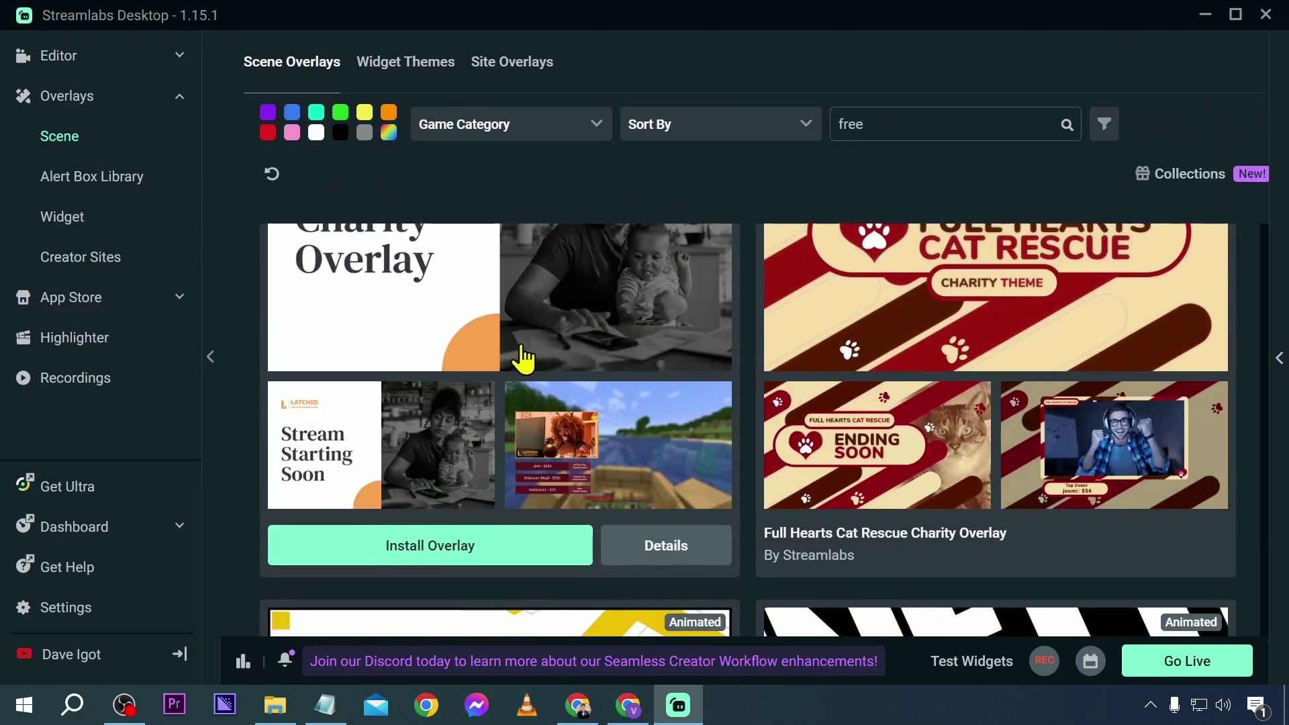
{"action": "scroll", "coordinate": [531, 407], "scroll_direction": "down", "scroll_amount": 10}
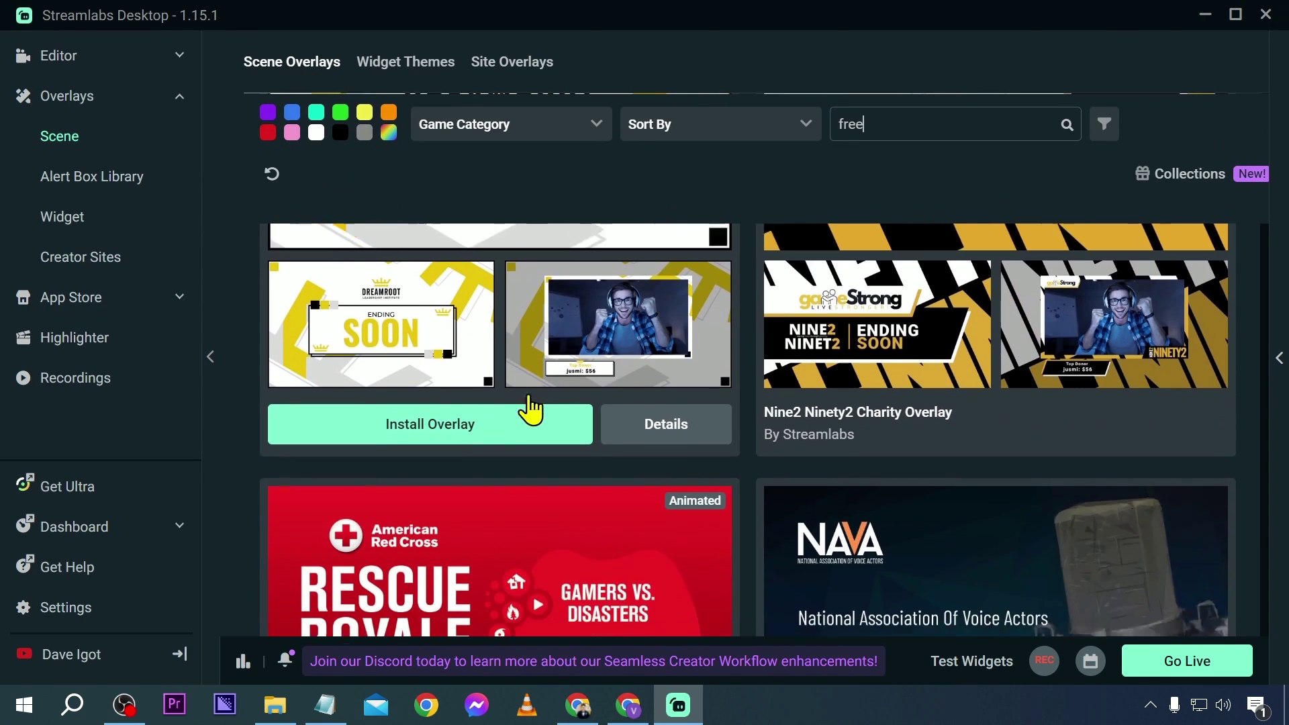
{"action": "scroll", "coordinate": [525, 415], "scroll_direction": "down", "scroll_amount": 10}
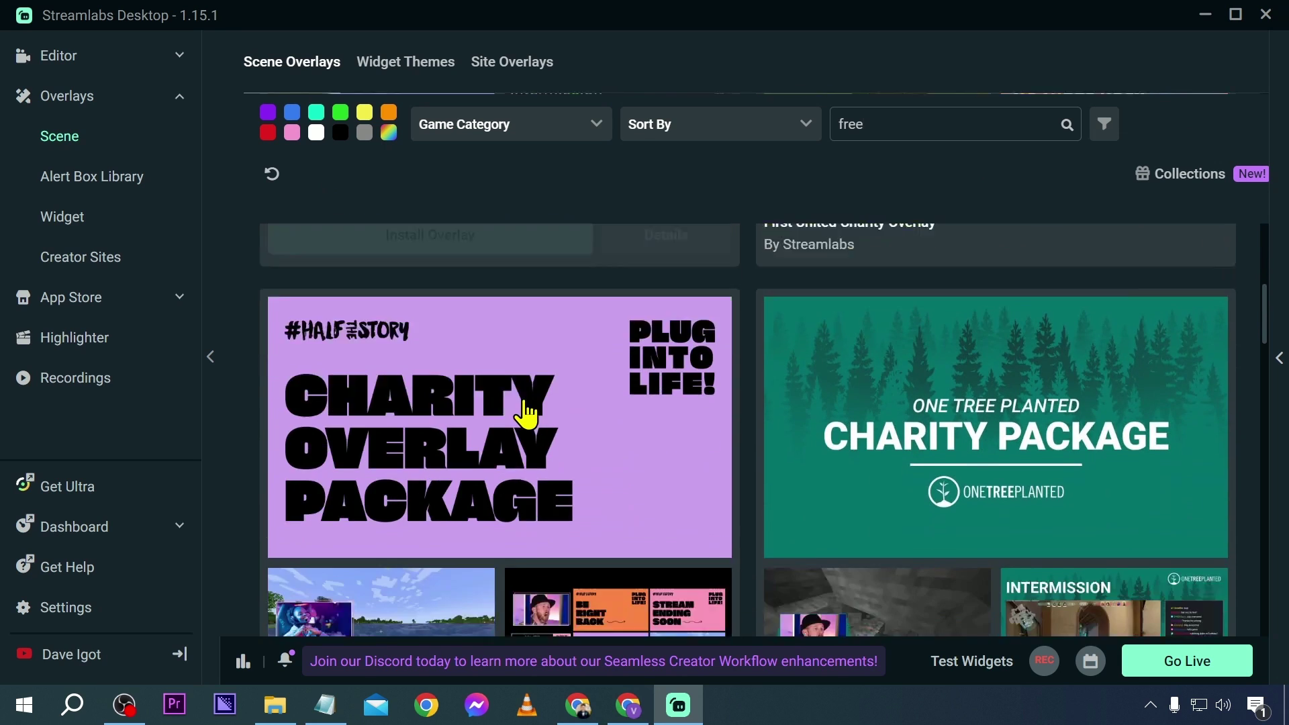
{"action": "scroll", "coordinate": [526, 415], "scroll_direction": "up", "scroll_amount": 1}
{"action": "scroll", "coordinate": [507, 467], "scroll_direction": "down", "scroll_amount": 2}
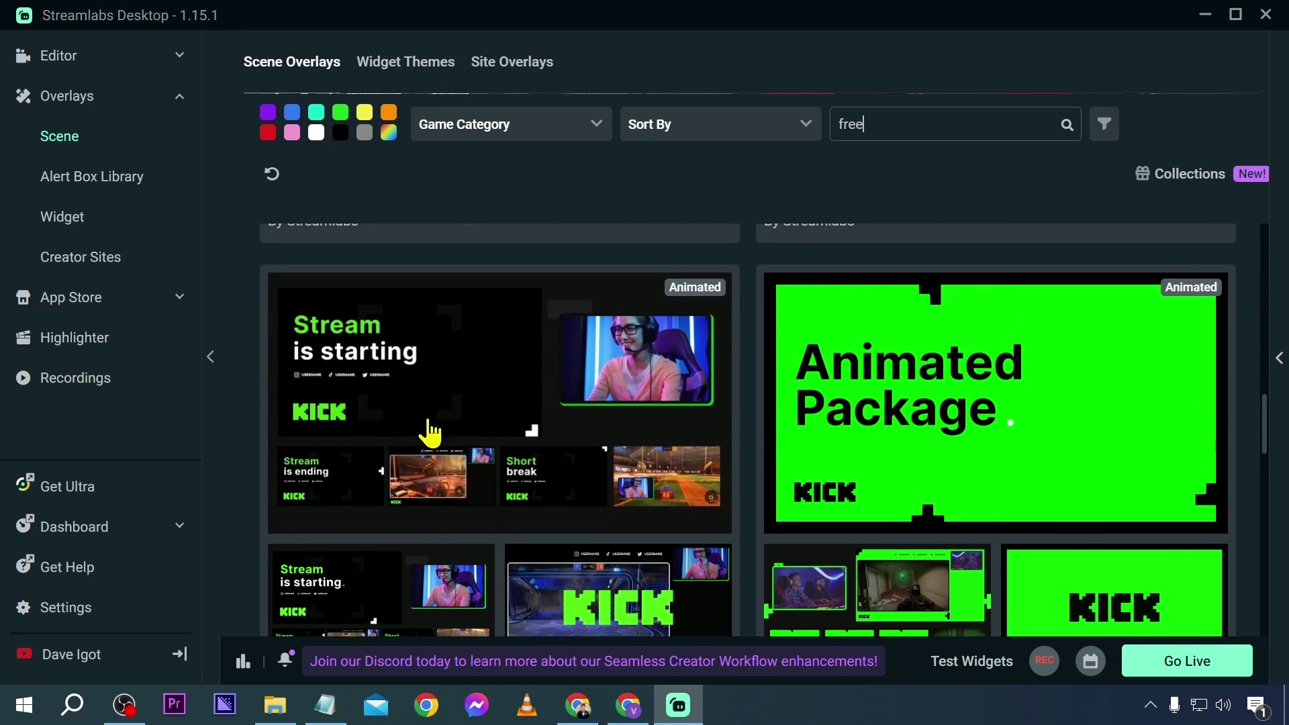
{"action": "scroll", "coordinate": [932, 339], "scroll_direction": "down", "scroll_amount": 2}
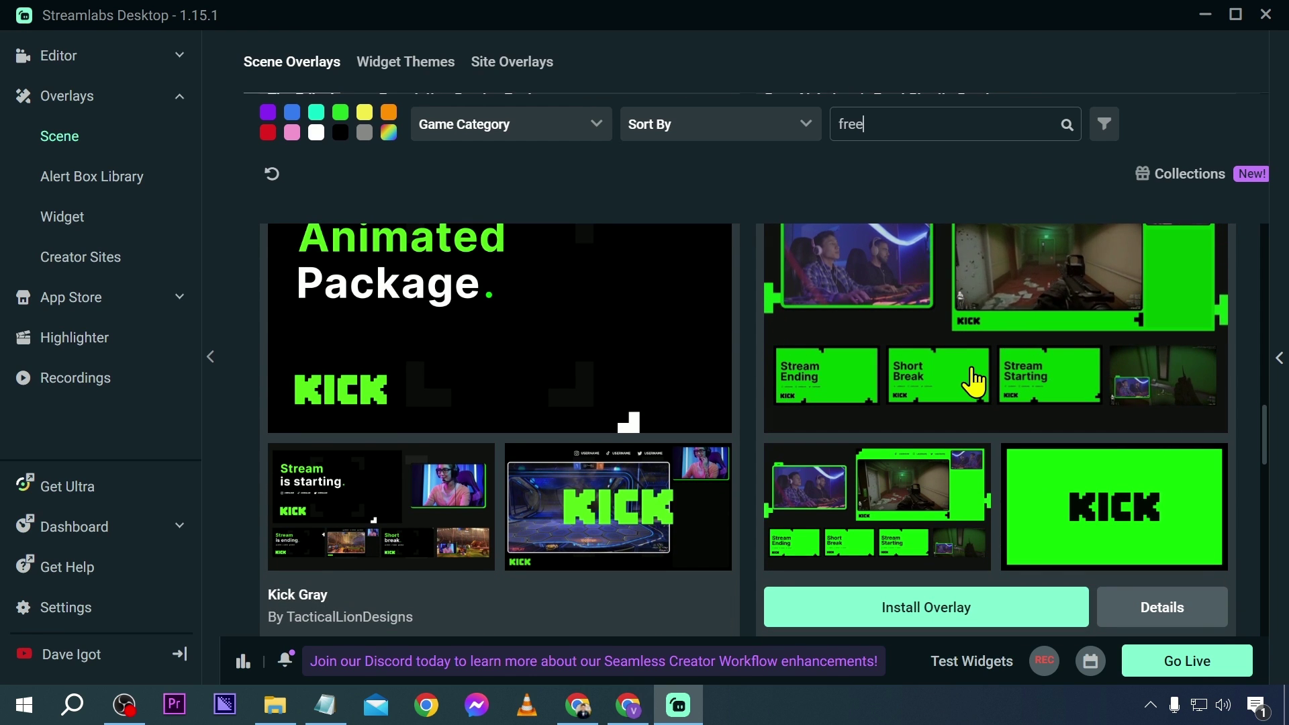
{"action": "left_click", "coordinate": [866, 619]}
{"action": "left_click", "coordinate": [866, 621]}
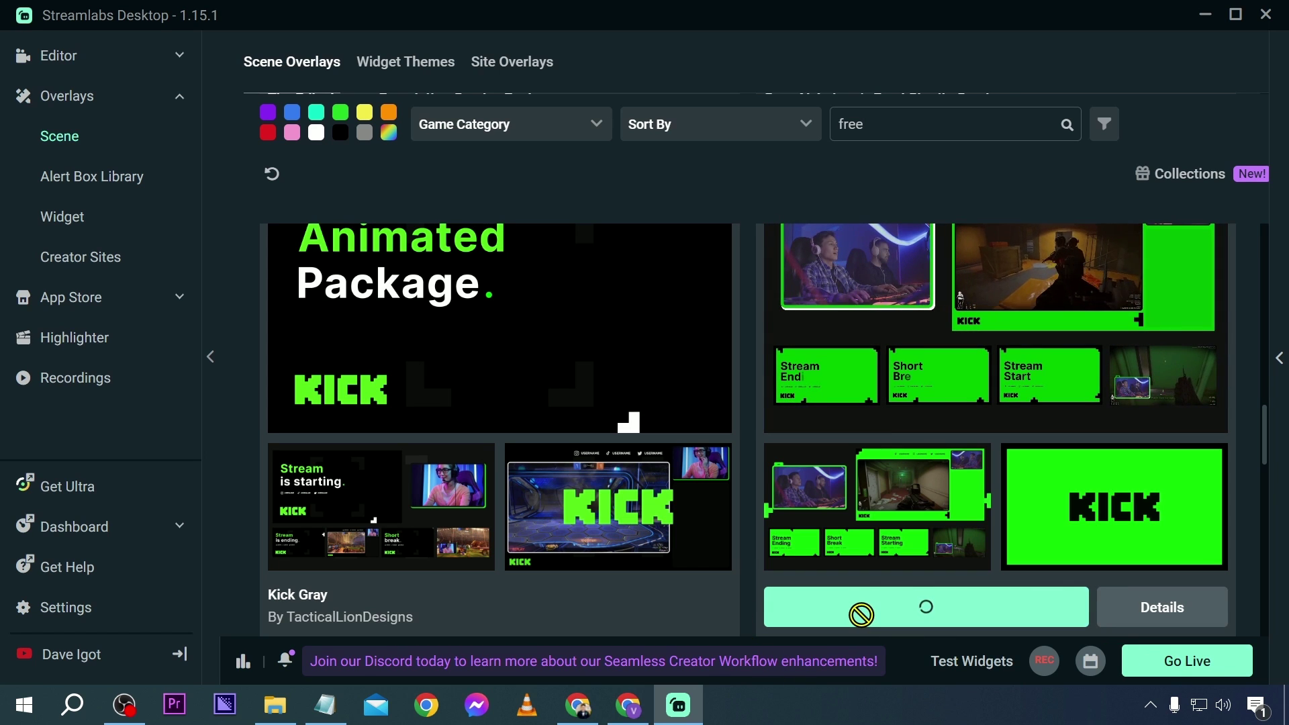
Scroll through the Kick Green scenes (Live Scene, Starting Soon, Ending, BRB, Intermission, Socials) and their sources.
{"action": "scroll", "coordinate": [738, 475], "scroll_direction": "down", "scroll_amount": 10}
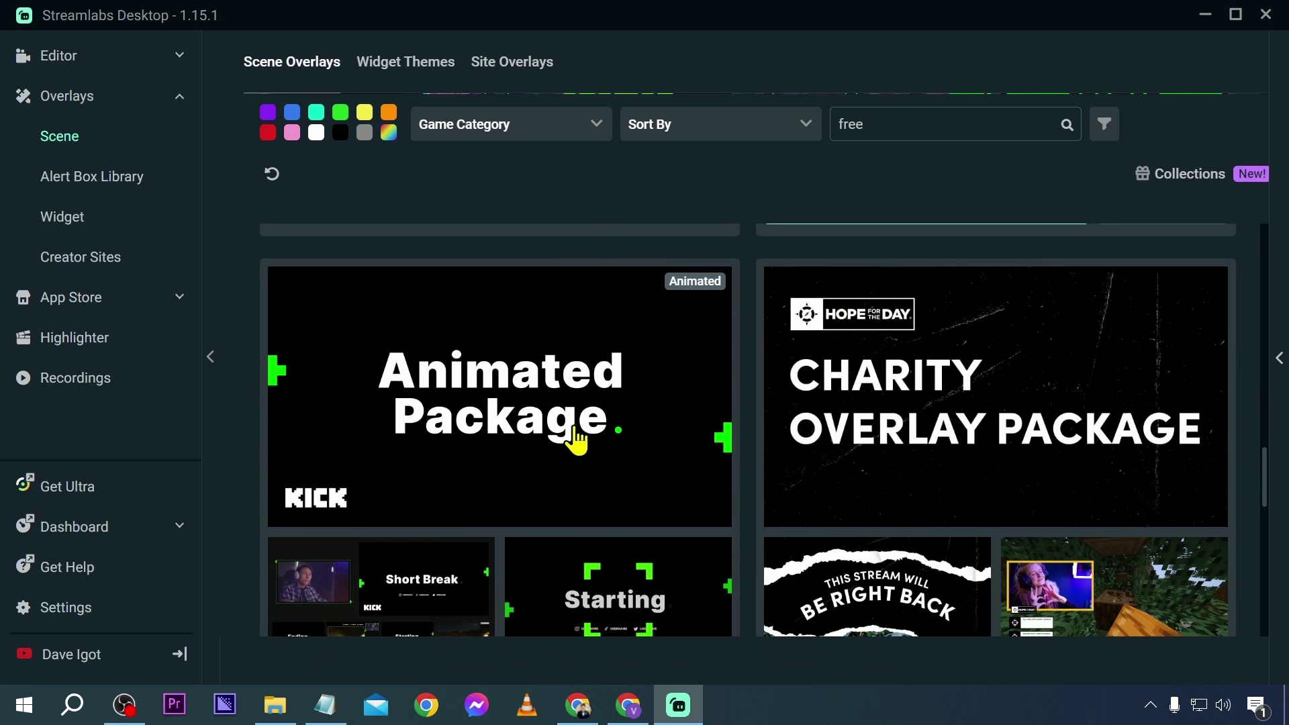
{"action": "scroll", "coordinate": [475, 518], "scroll_direction": "down", "scroll_amount": 10}
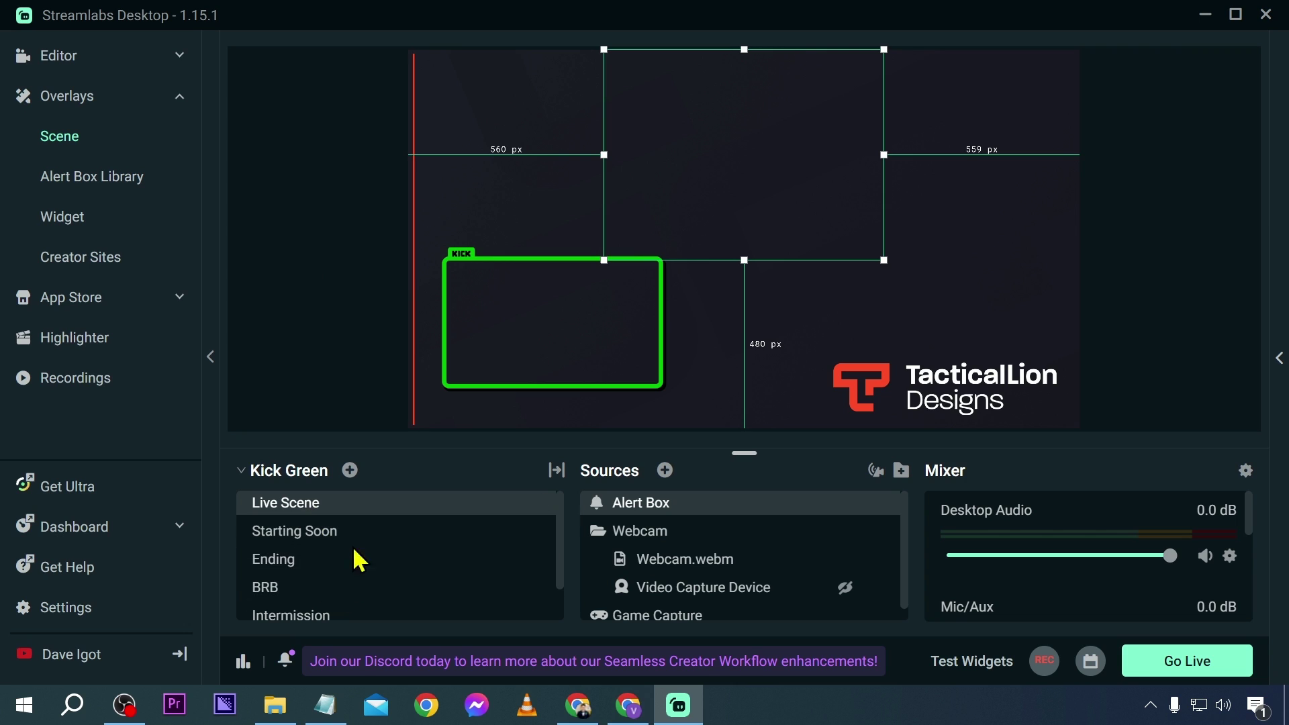
{"action": "scroll", "coordinate": [315, 557], "scroll_direction": "down", "scroll_amount": 1}
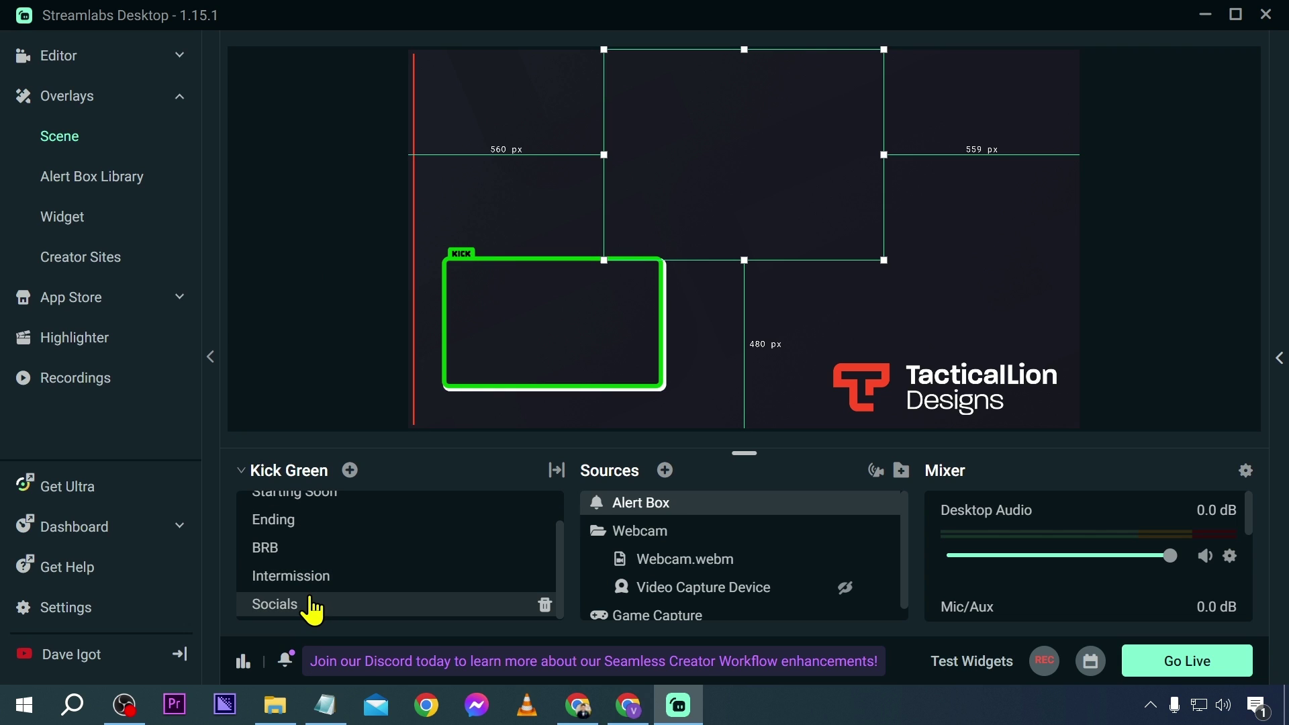
{"action": "scroll", "coordinate": [311, 601], "scroll_direction": "up", "scroll_amount": 1}
{"action": "scroll", "coordinate": [671, 512], "scroll_direction": "down", "scroll_amount": 1}
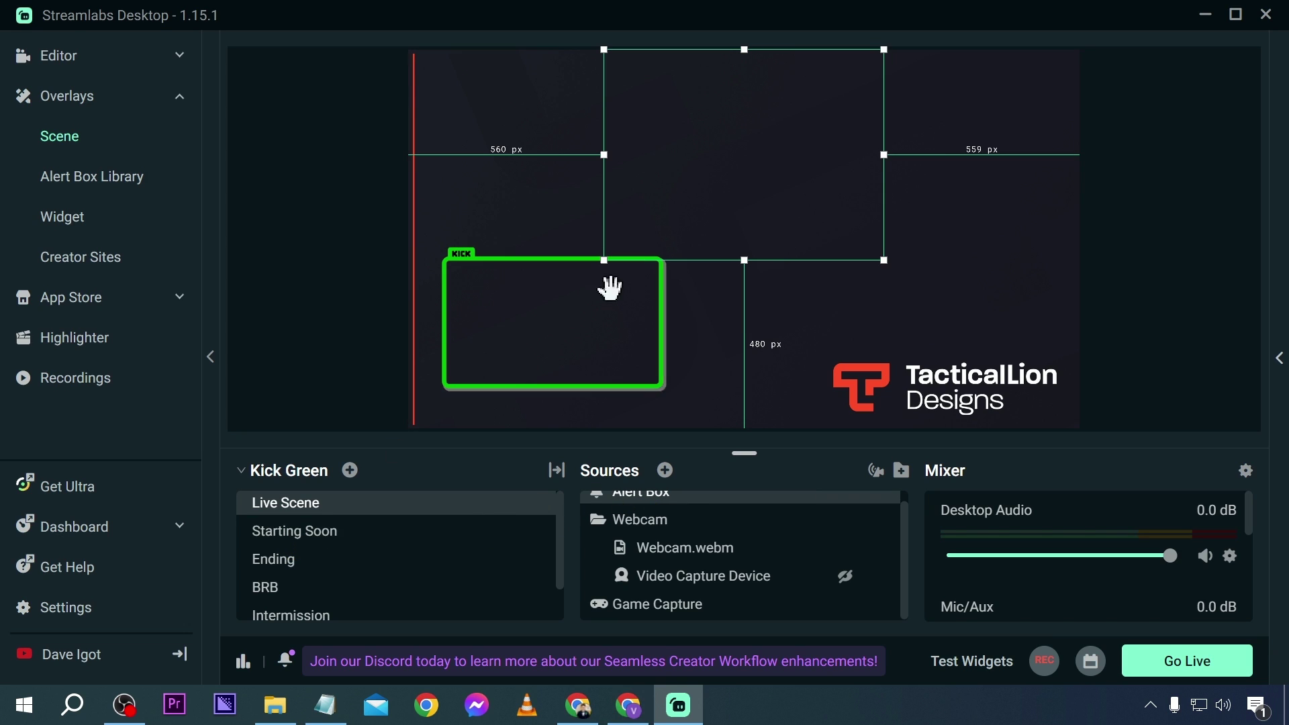
Preview the Kick Green Starting Soon, Ending and BRB scenes.
{"action": "left_click", "coordinate": [356, 531]}
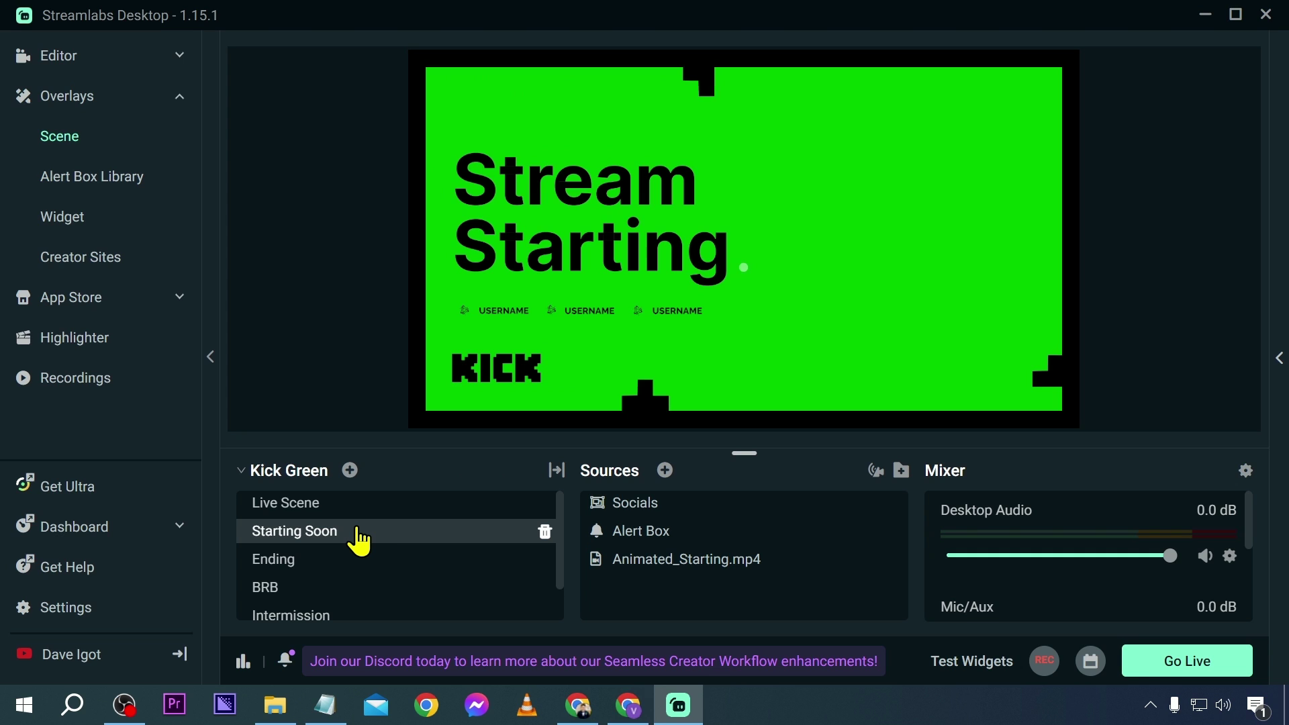
{"action": "left_click", "coordinate": [330, 561]}
{"action": "left_click", "coordinate": [330, 591]}
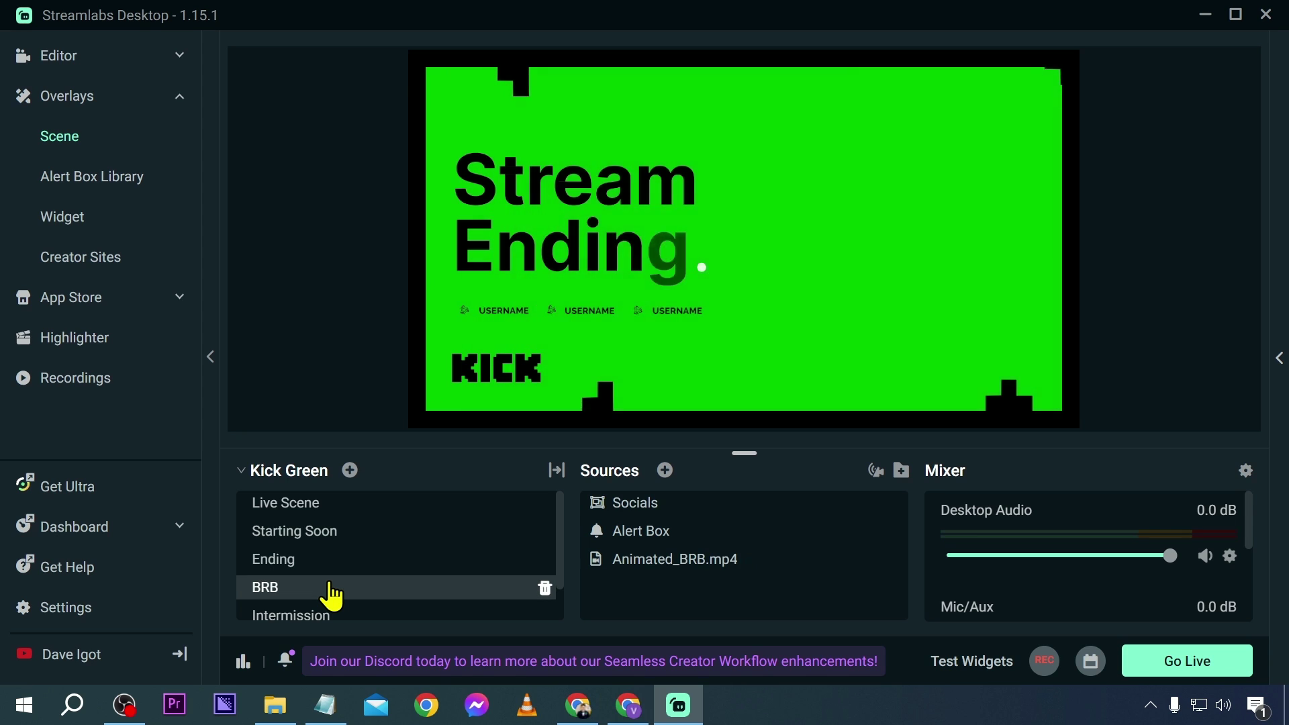
{"action": "scroll", "coordinate": [331, 594], "scroll_direction": "down", "scroll_amount": 2}
{"action": "scroll", "coordinate": [331, 597], "scroll_direction": "up", "scroll_amount": 2}
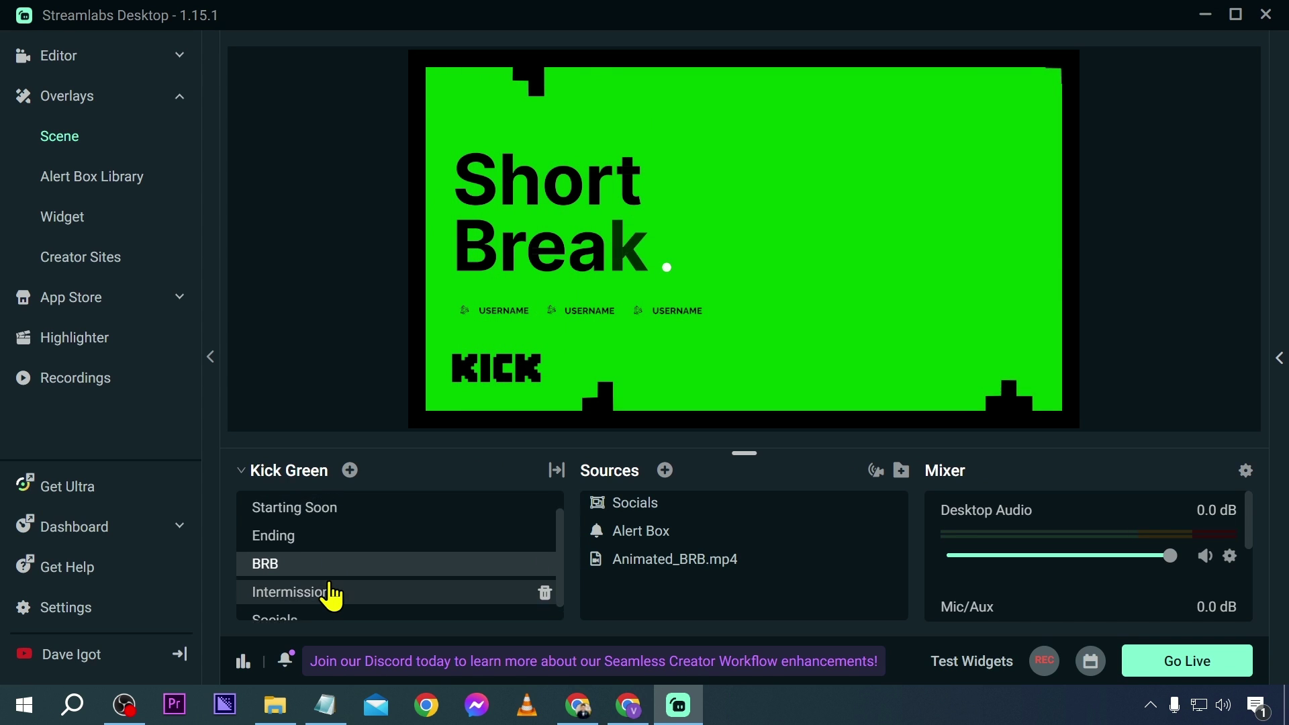
Return to the Live Scene, select Game Capture, then deselect it via an empty preview spot.
{"action": "left_click", "coordinate": [303, 511]}
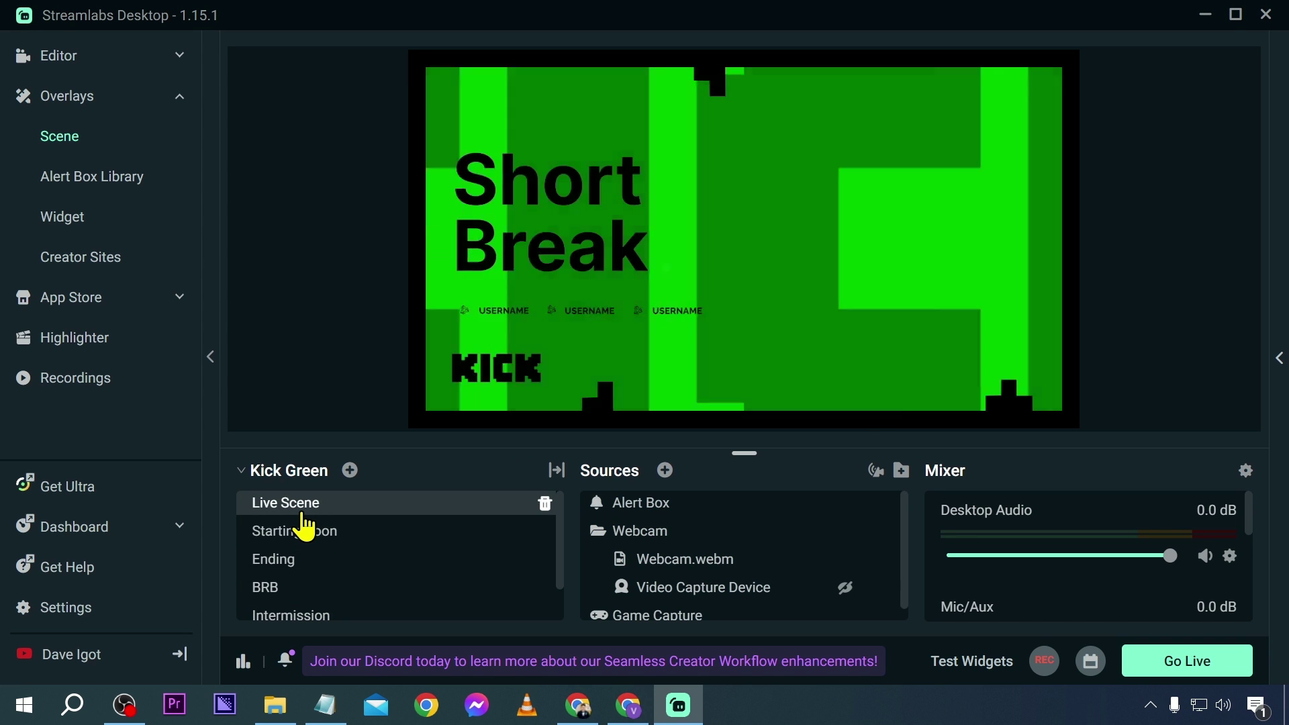
{"action": "scroll", "coordinate": [695, 578], "scroll_direction": "down", "scroll_amount": 1}
{"action": "left_click", "coordinate": [682, 604]}
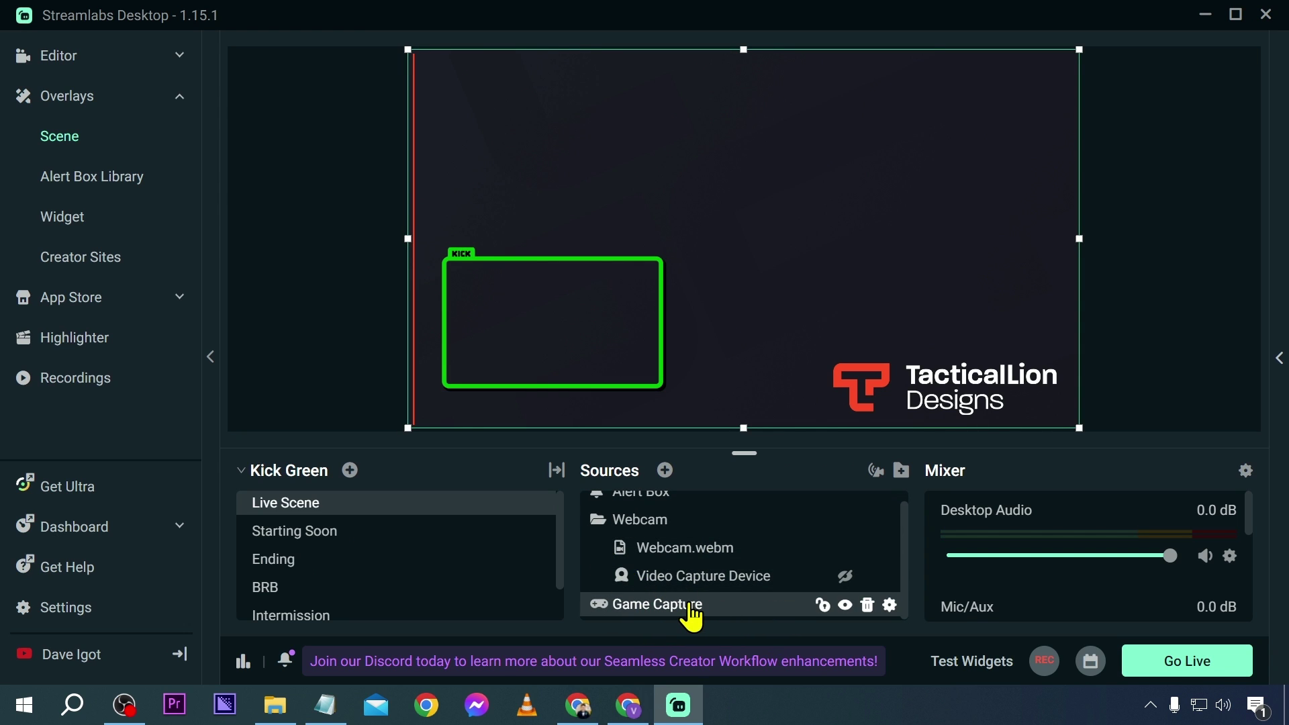
{"action": "left_click", "coordinate": [315, 302]}
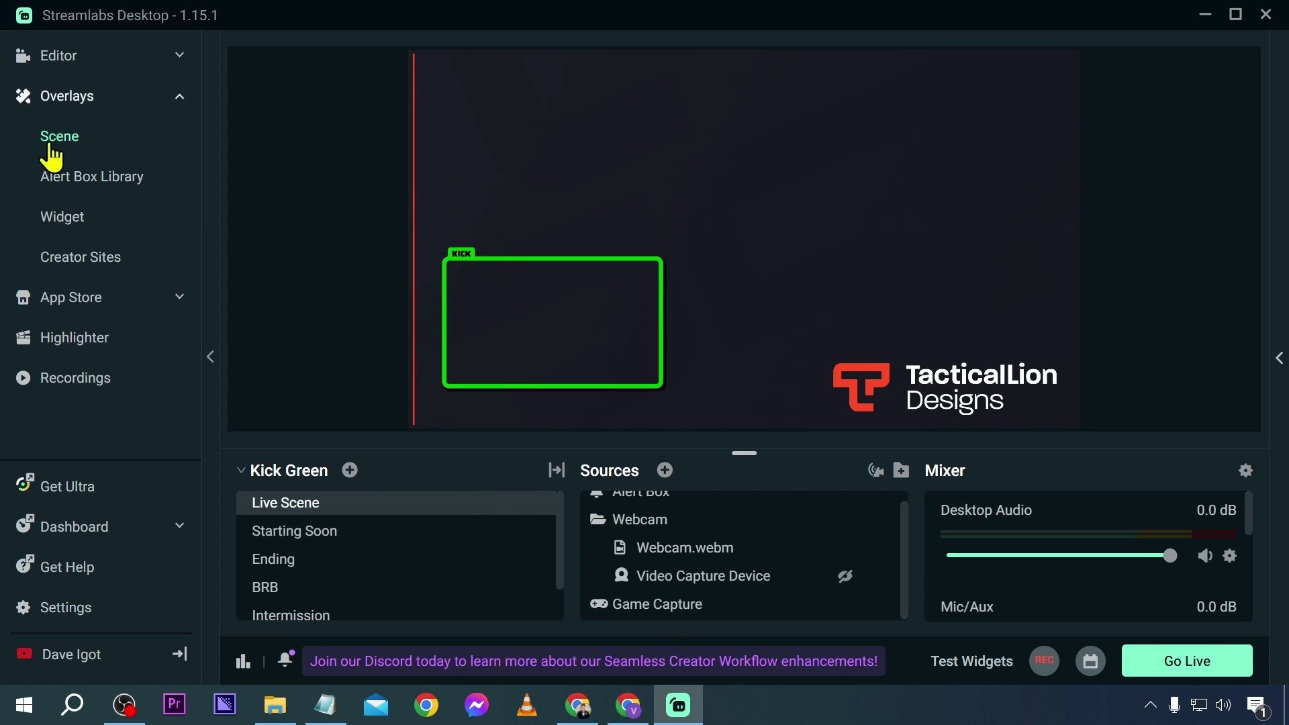
Open the Add Source window over the default Scene containing only Screen Capture.
{"action": "left_click", "coordinate": [105, 180]}
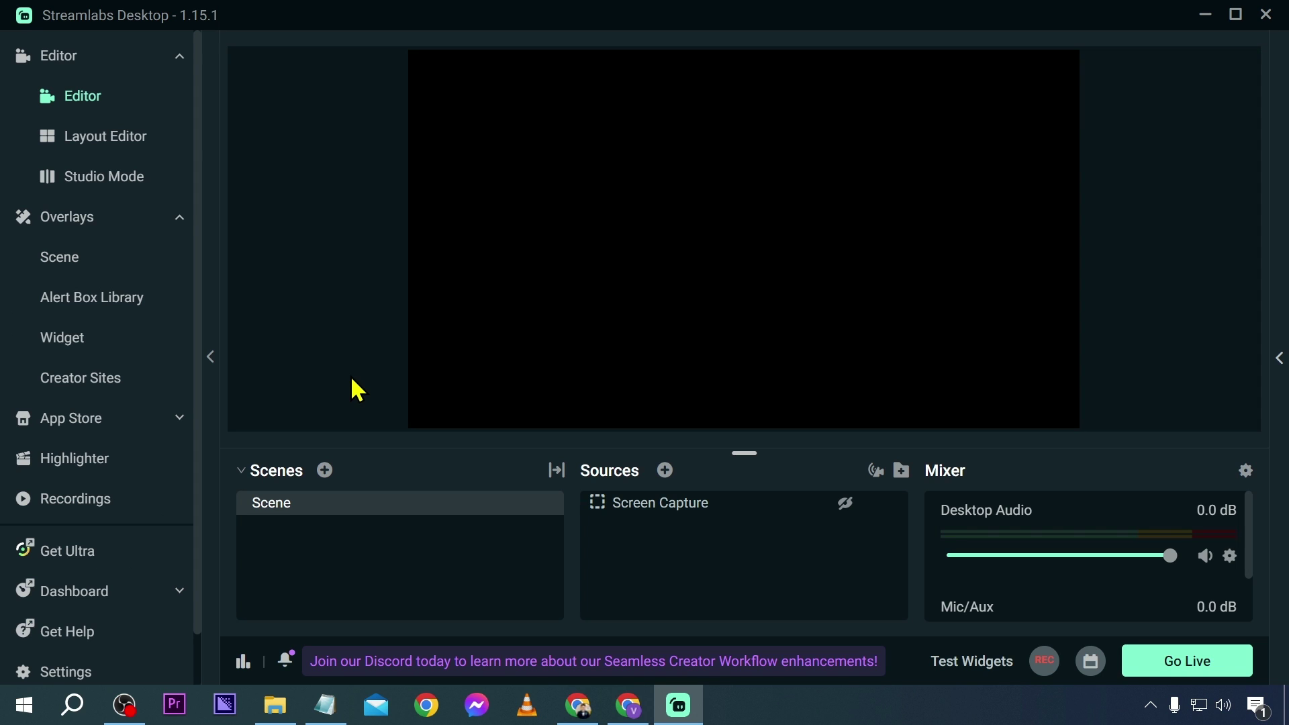
{"action": "left_click", "coordinate": [665, 470]}
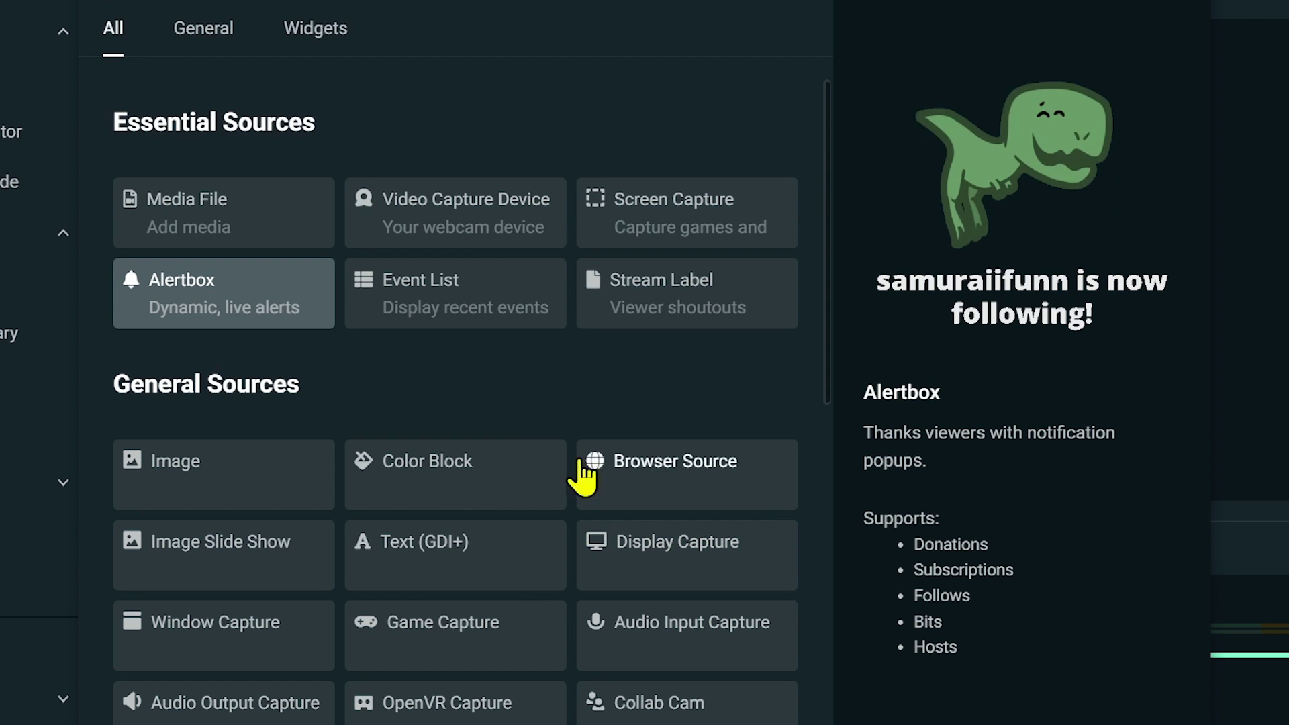
Add an Alertbox widget from the Widgets list, keeping its default source name.
{"action": "scroll", "coordinate": [389, 356], "scroll_direction": "down", "scroll_amount": 5}
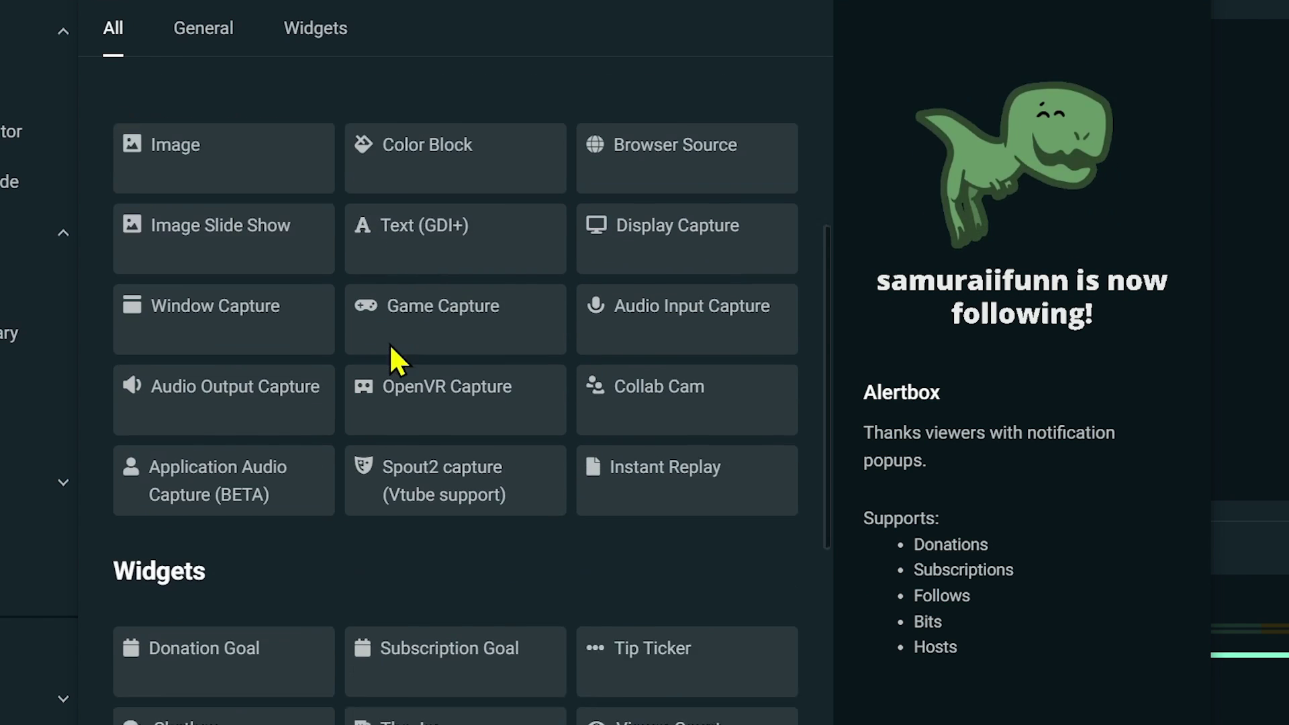
{"action": "left_click", "coordinate": [329, 34]}
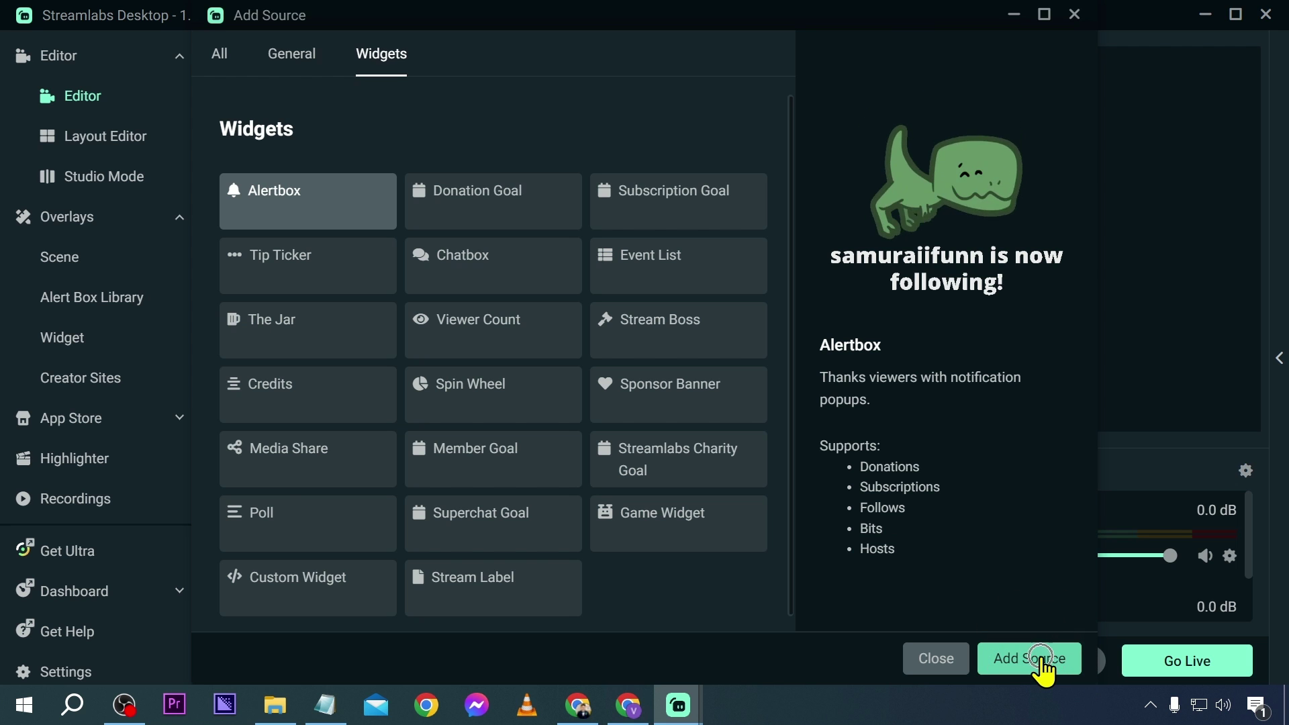
{"action": "left_click", "coordinate": [1044, 661]}
{"action": "left_click", "coordinate": [867, 482]}
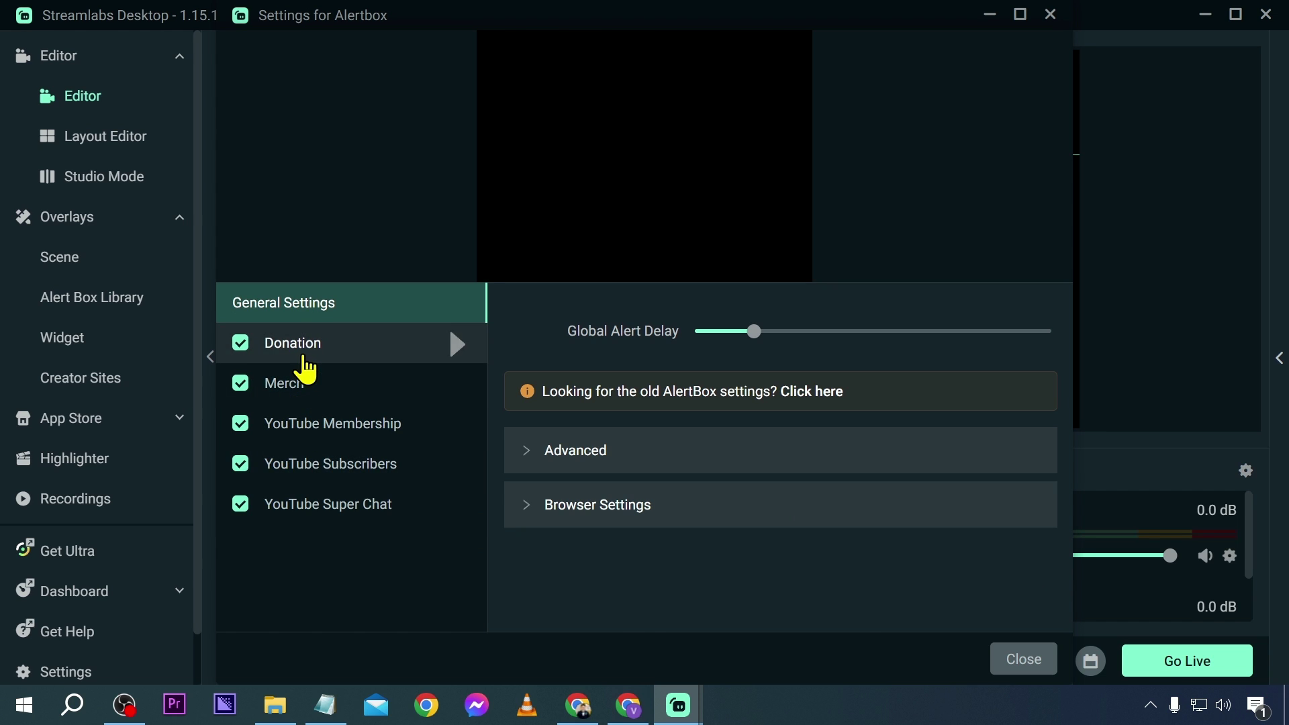
Review the Donation and Merch alert settings in the Alertbox window.
{"action": "left_click", "coordinate": [306, 352]}
{"action": "left_click", "coordinate": [311, 386]}
{"action": "scroll", "coordinate": [570, 431], "scroll_direction": "down", "scroll_amount": 3}
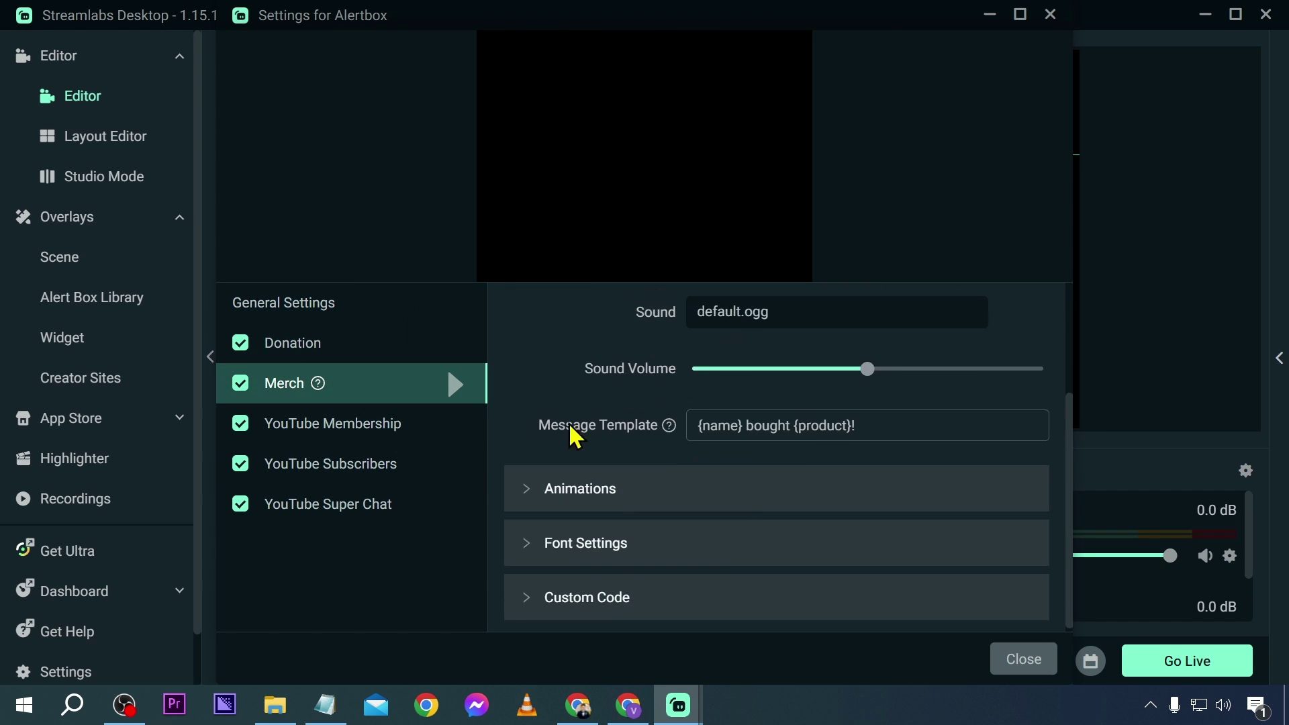
{"action": "left_click", "coordinate": [340, 346]}
{"action": "scroll", "coordinate": [615, 407], "scroll_direction": "up", "scroll_amount": 4}
{"action": "scroll", "coordinate": [615, 406], "scroll_direction": "up", "scroll_amount": 2}
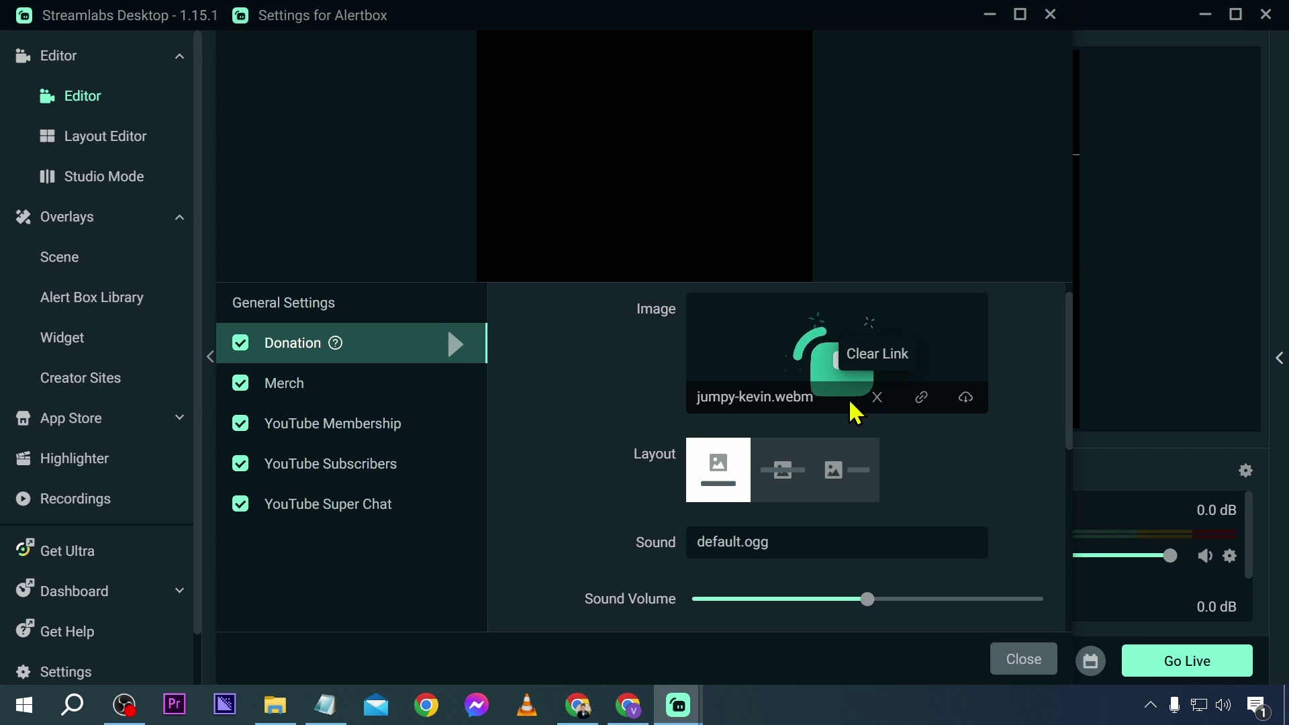
Review the YouTube Membership, Subscribers and Super Chat alert settings, then close the Alertbox window.
{"action": "left_click", "coordinate": [376, 391]}
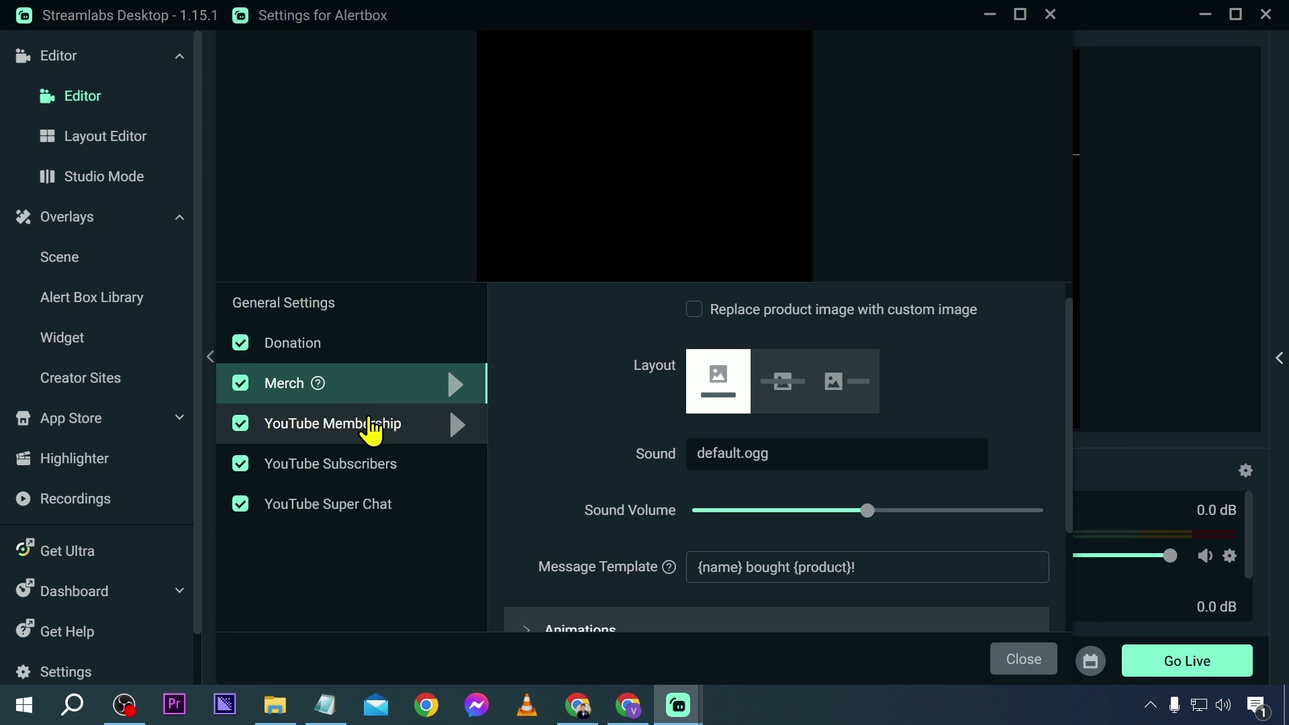
{"action": "left_click", "coordinate": [373, 430]}
{"action": "left_click", "coordinate": [370, 482]}
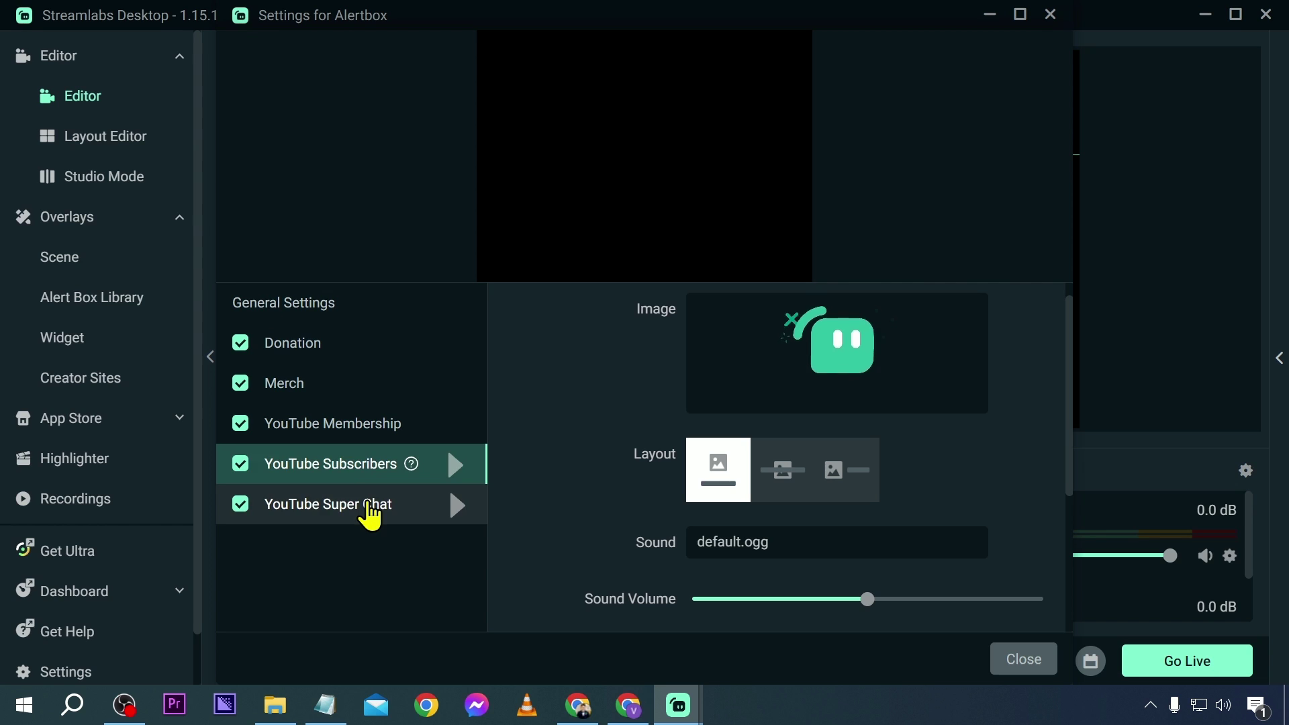
{"action": "left_click", "coordinate": [369, 516]}
{"action": "scroll", "coordinate": [590, 466], "scroll_direction": "down", "scroll_amount": 5}
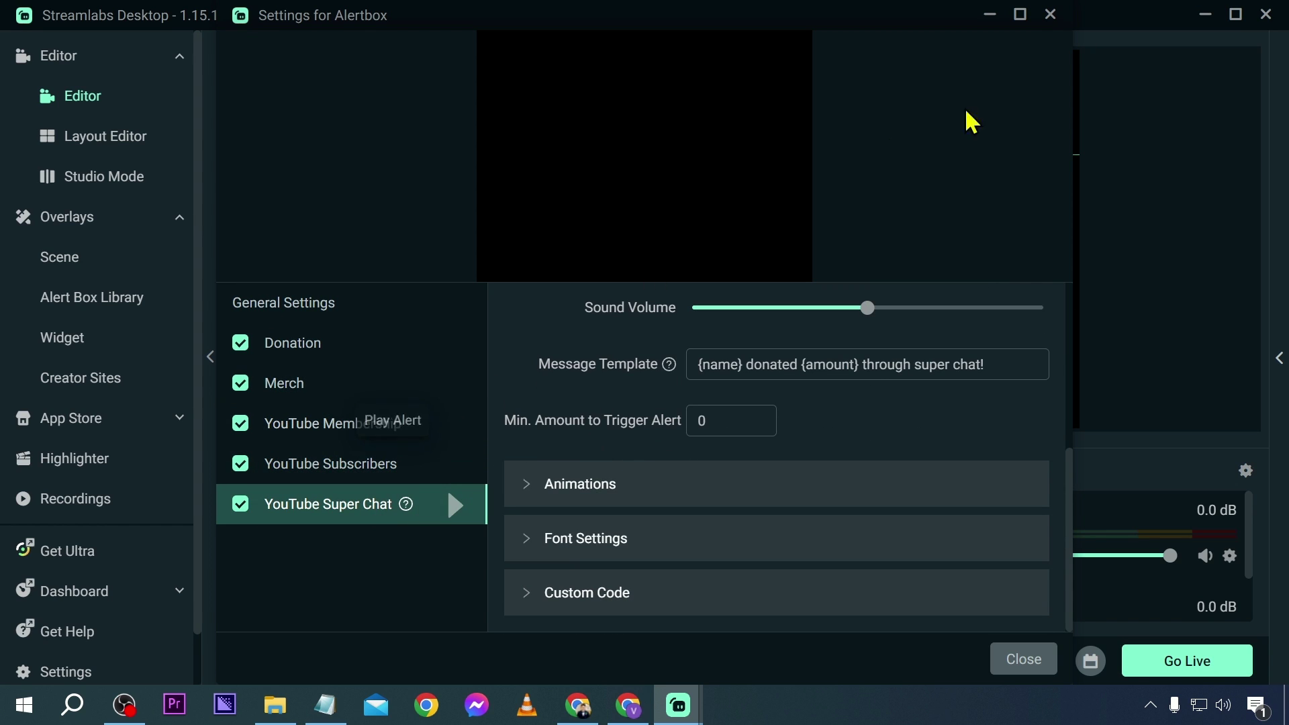
{"action": "left_click", "coordinate": [1051, 15]}
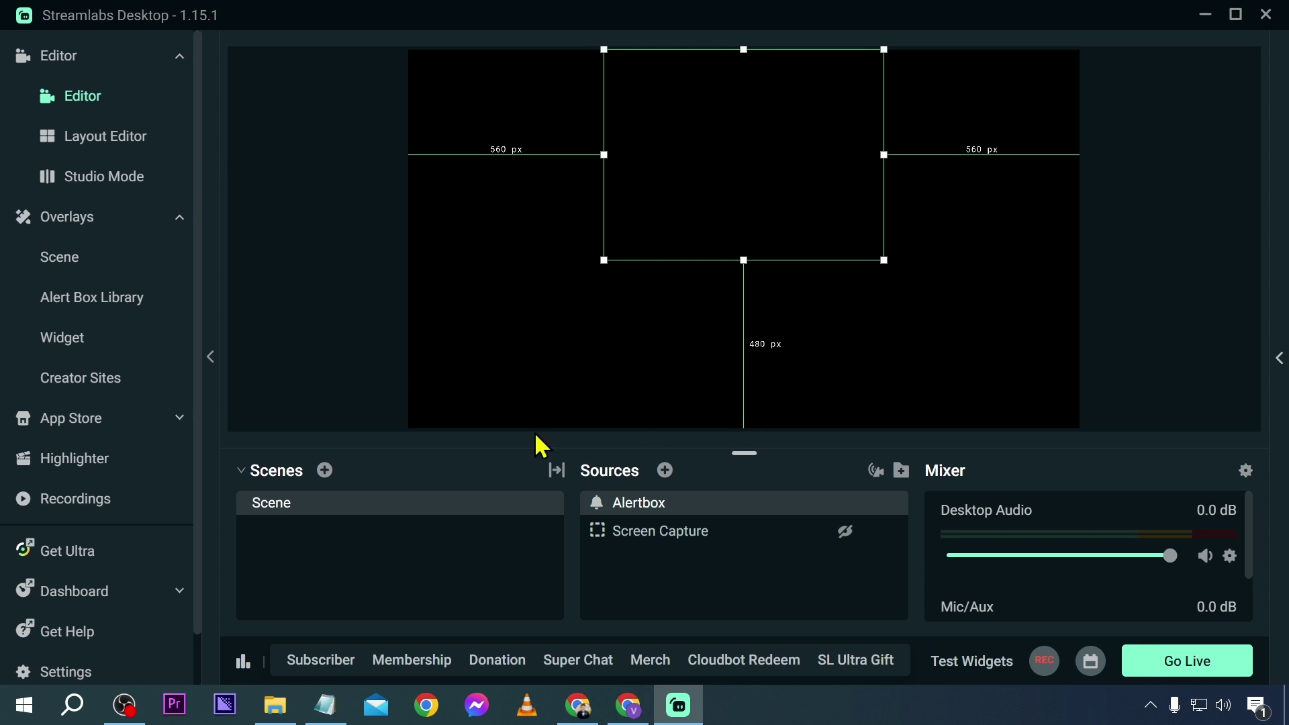
Add a Subscription Goal widget source to the scene, keeping its default name.
{"action": "left_click", "coordinate": [665, 471]}
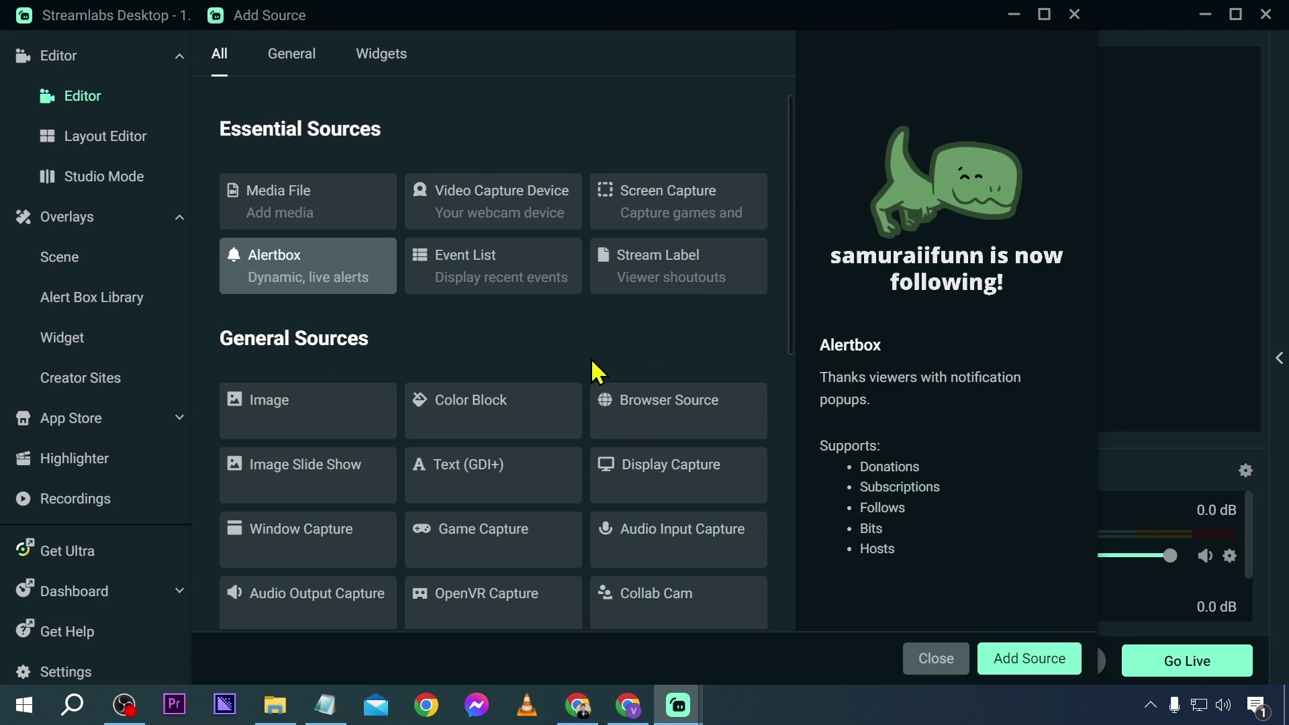
{"action": "left_click", "coordinate": [371, 65]}
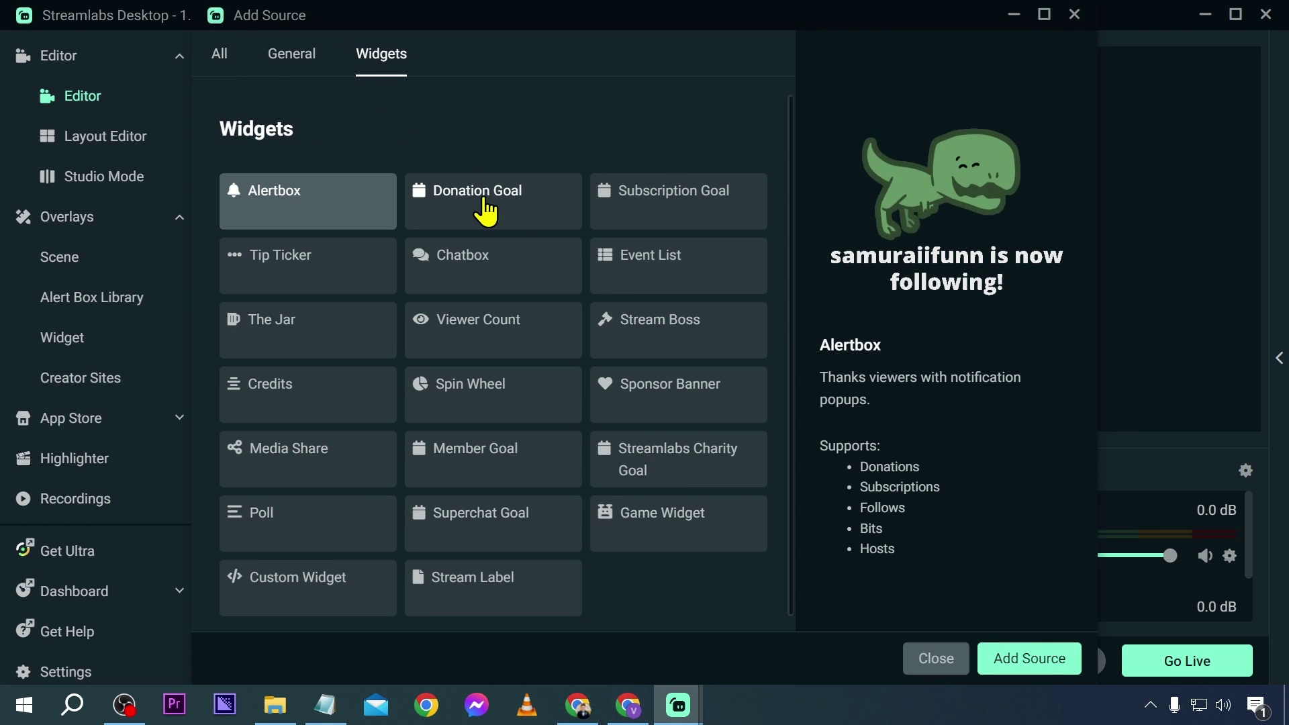
{"action": "left_click", "coordinate": [681, 211]}
{"action": "left_click", "coordinate": [995, 660]}
{"action": "left_click", "coordinate": [876, 480]}
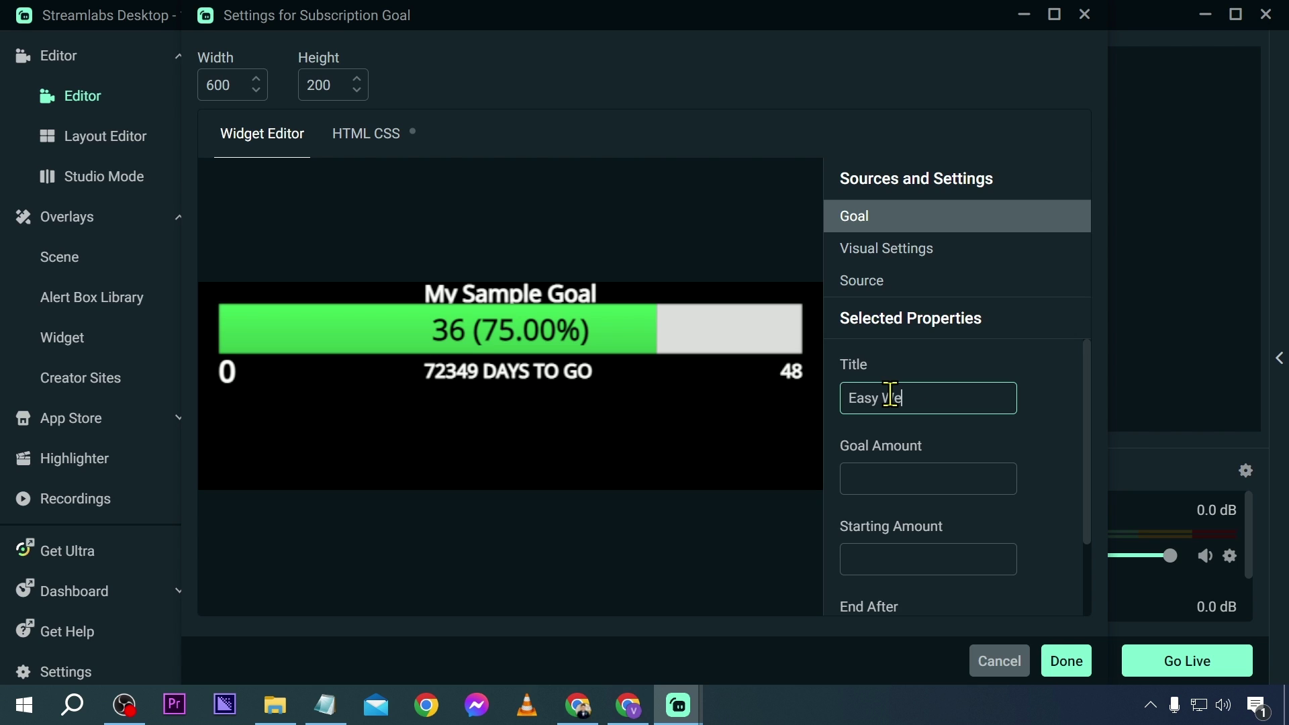
Start the 'Easy Webber' goal with amount 700, starting amount 654 and an end date.
{"action": "left_click", "coordinate": [898, 492]}
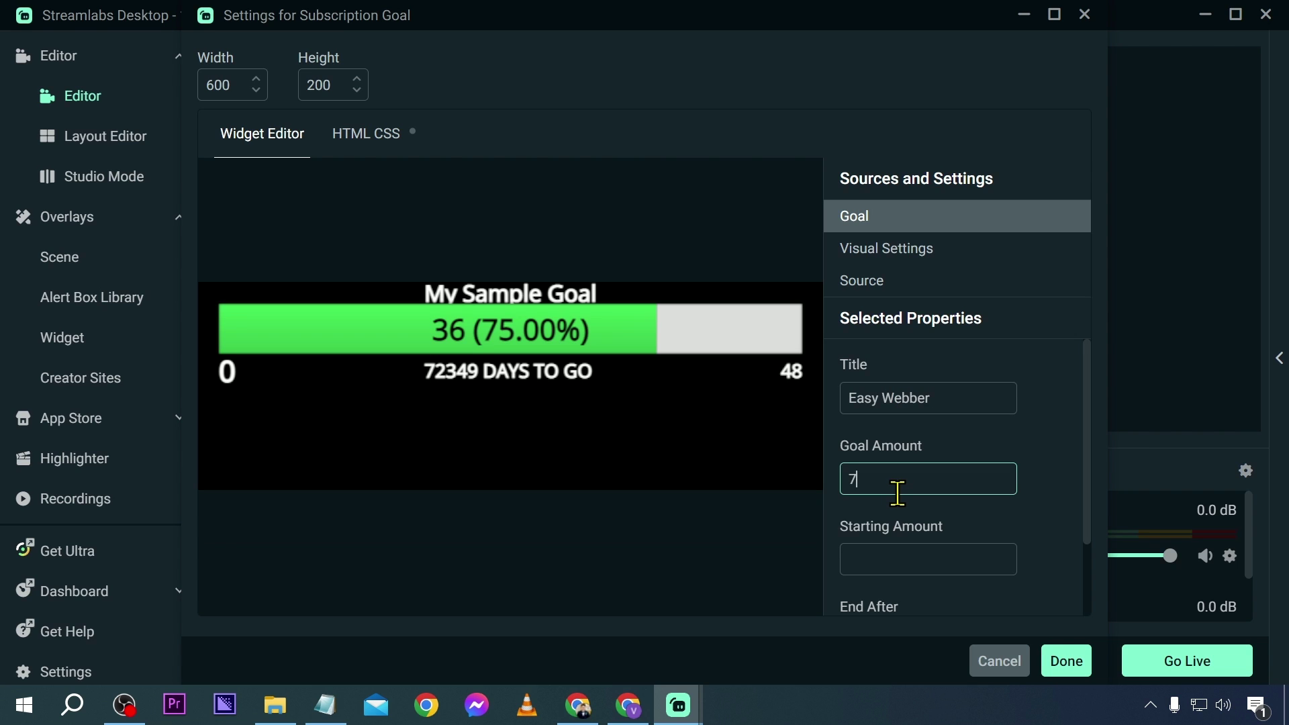
{"action": "left_click", "coordinate": [947, 563]}
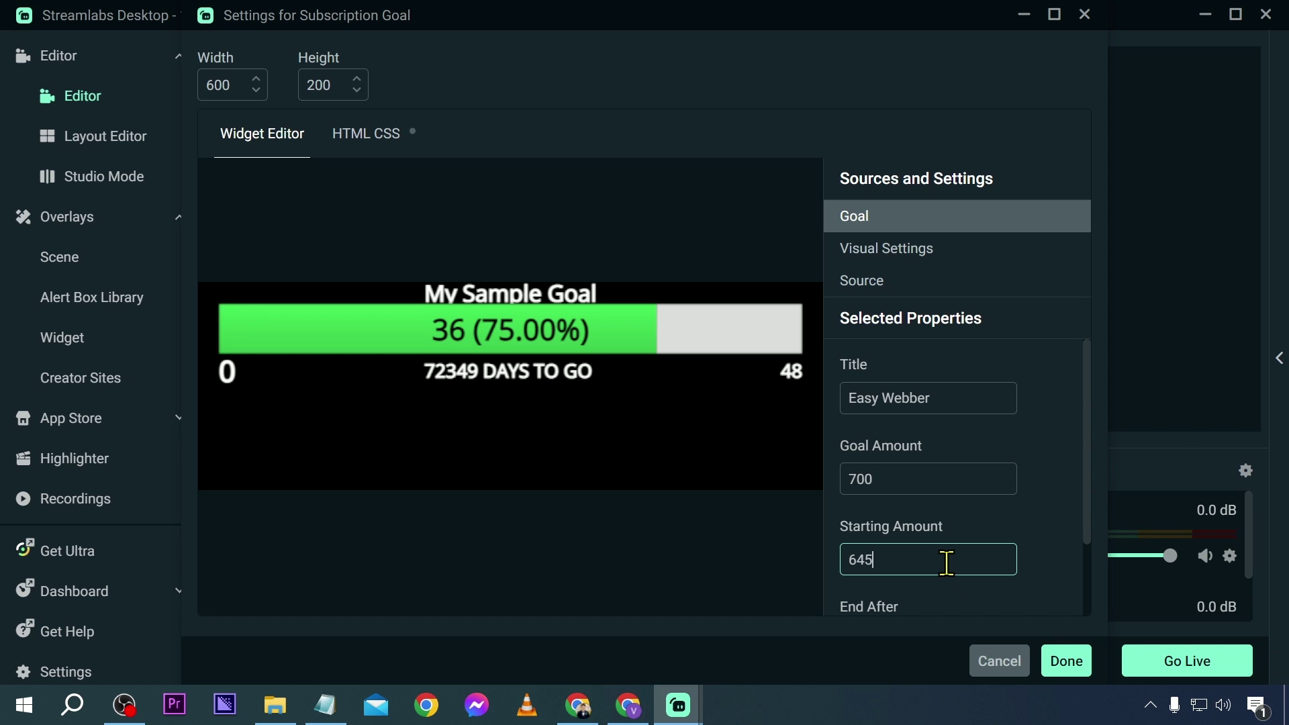
{"action": "scroll", "coordinate": [946, 563], "scroll_direction": "down", "scroll_amount": 2}
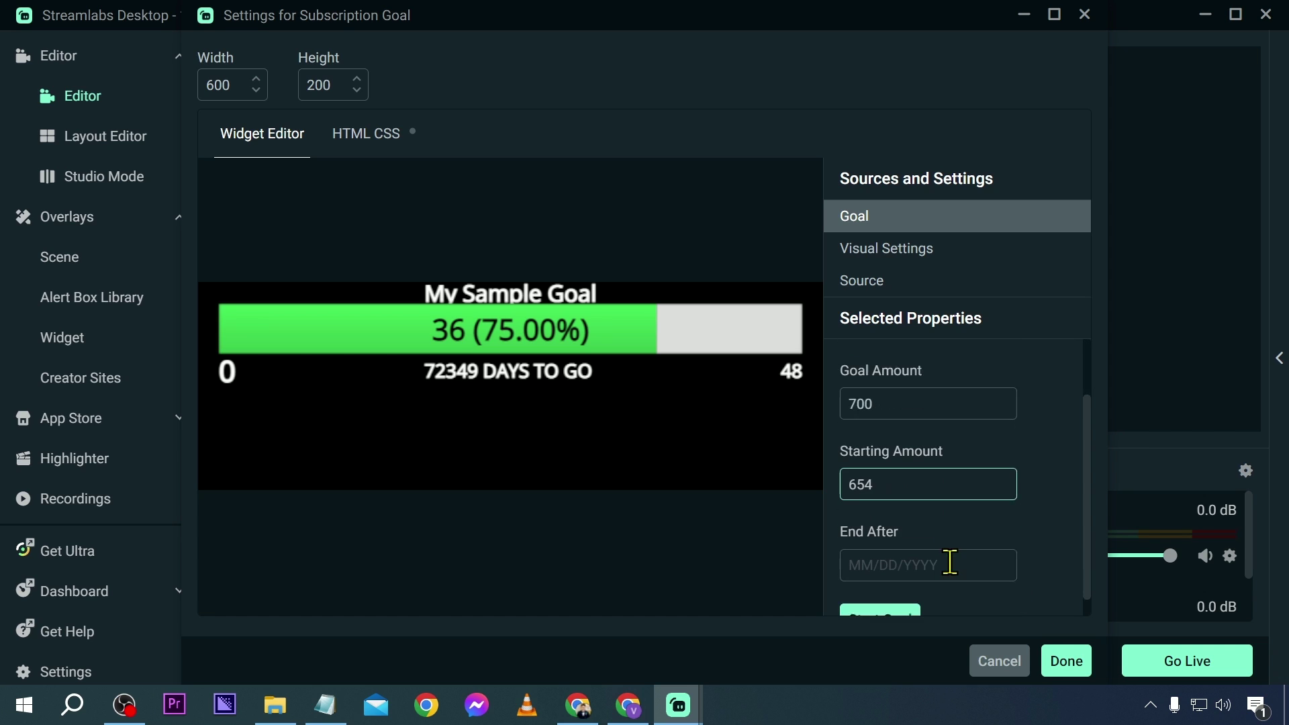
{"action": "left_click", "coordinate": [898, 549]}
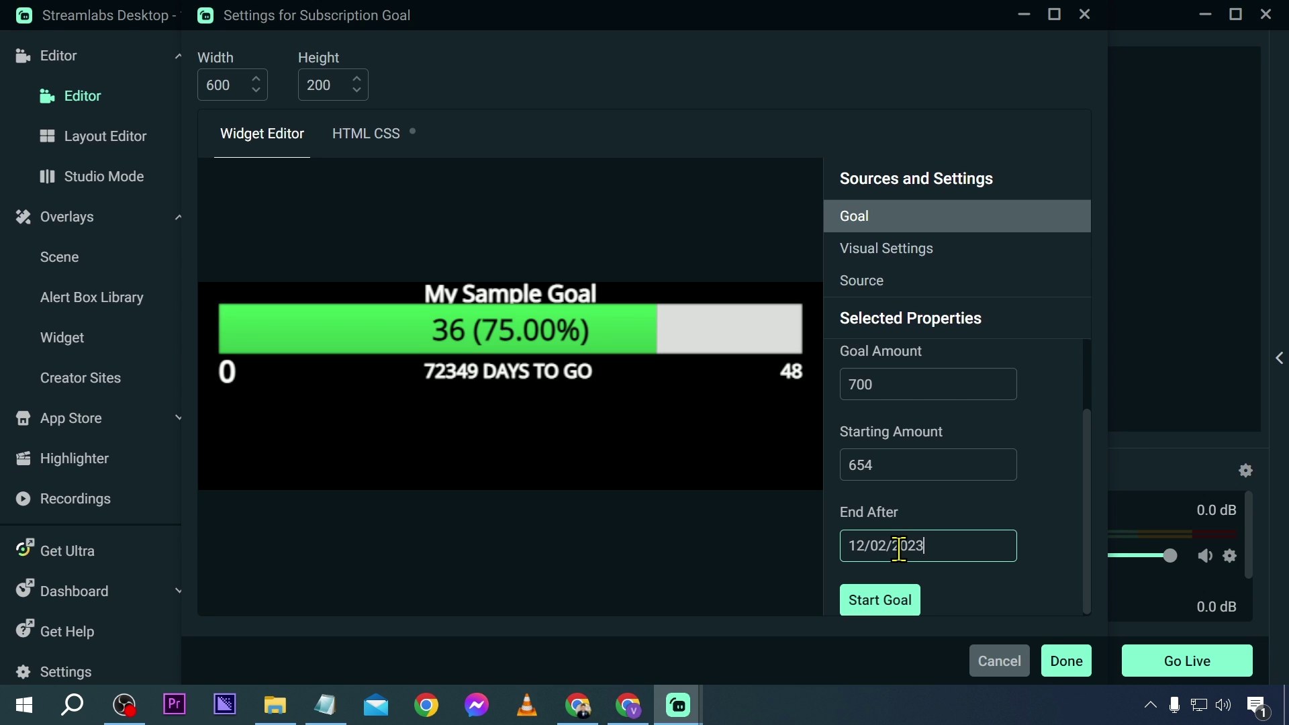
{"action": "left_click", "coordinate": [875, 601]}
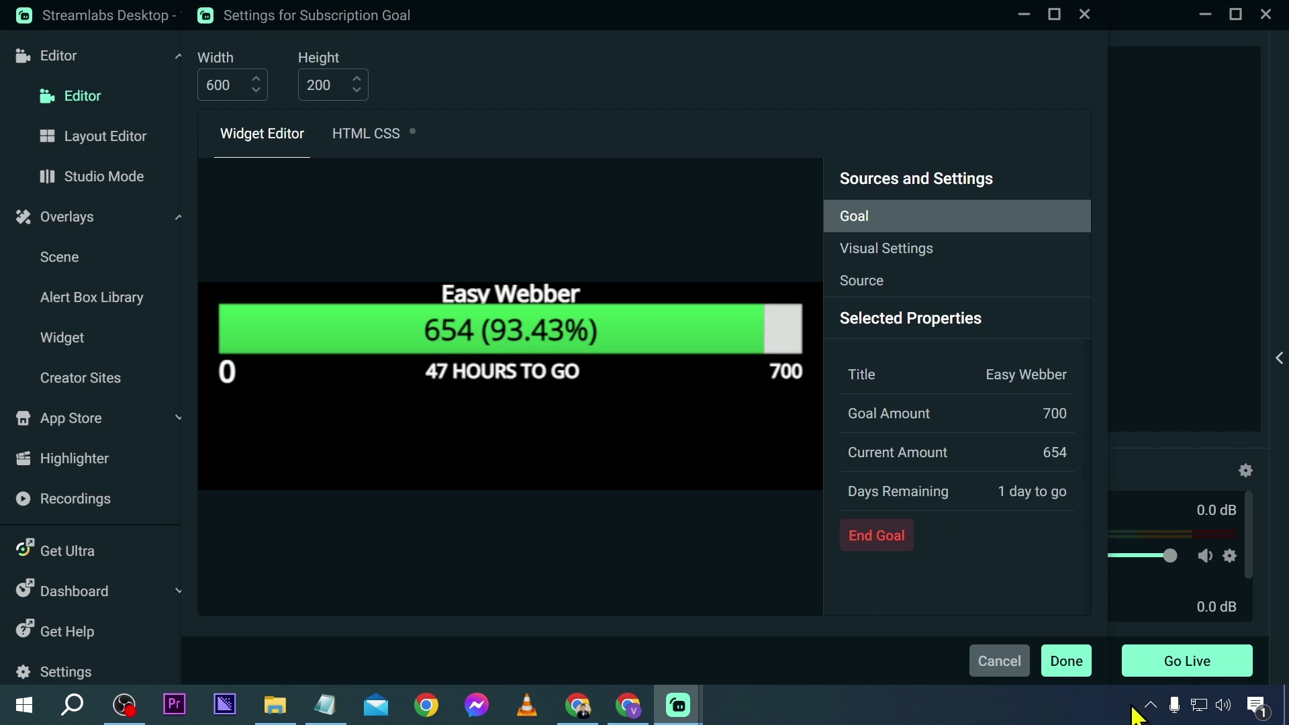
{"action": "left_click", "coordinate": [1066, 665]}
Enlarge the goal bar and place it in the lower middle of the canvas.
{"action": "left_click_drag", "start_coordinate": [547, 385], "coordinate": [547, 75]}
{"action": "left_click_drag", "start_coordinate": [618, 120], "coordinate": [884, 250]}
{"action": "left_click_drag", "start_coordinate": [730, 140], "coordinate": [825, 352]}
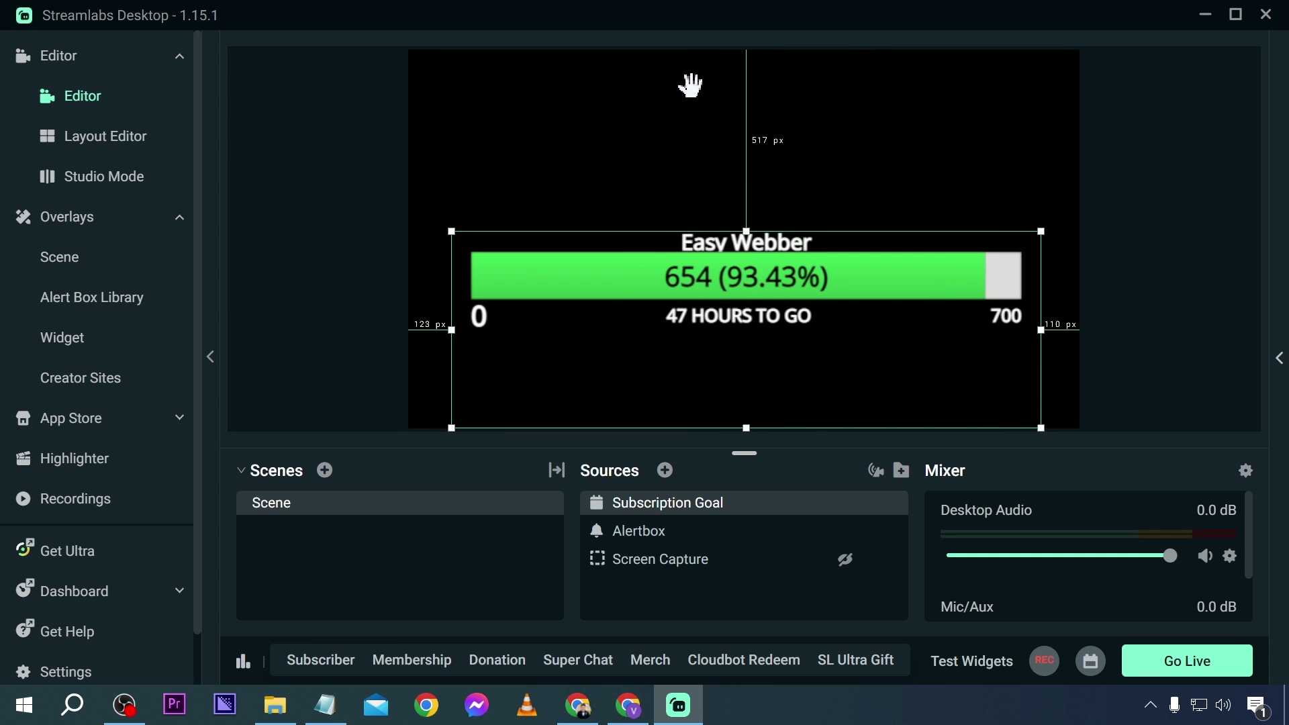
{"action": "left_click", "coordinate": [322, 302]}
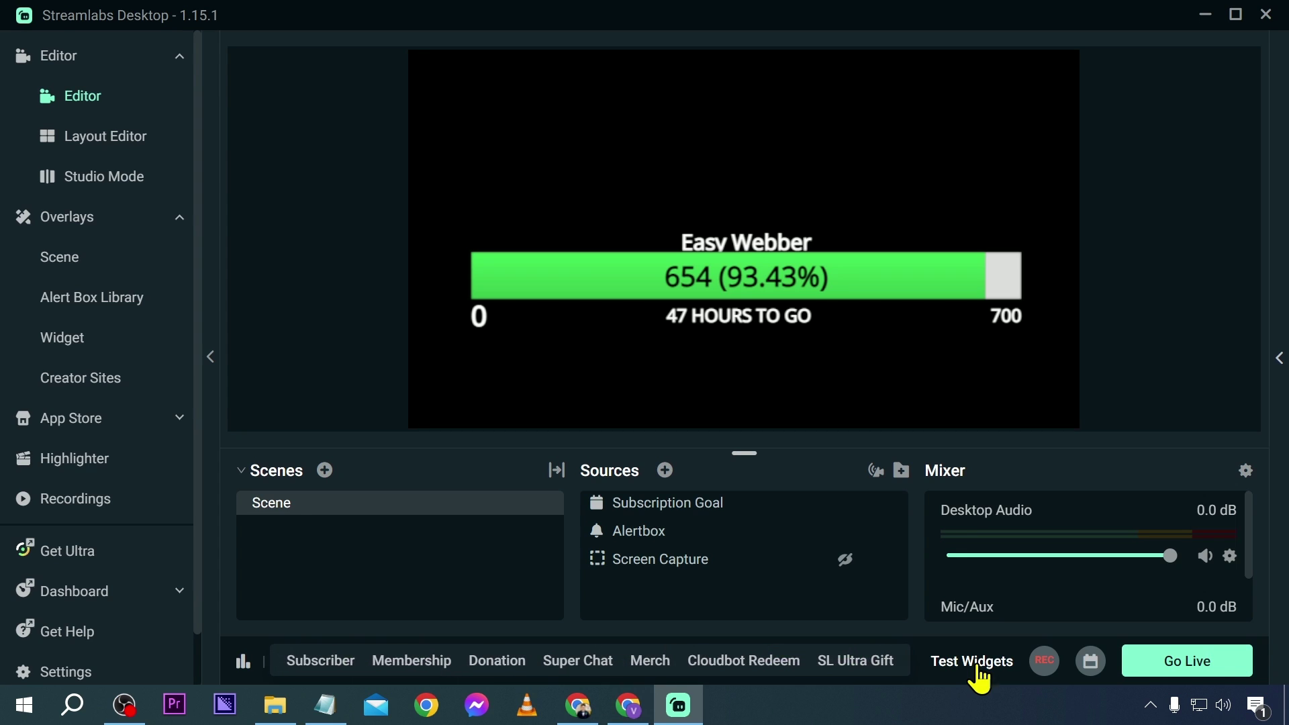
Fire a test subscriber alert, raising the goal to 655 of 700, and nudge the bar lower.
{"action": "left_click", "coordinate": [334, 661]}
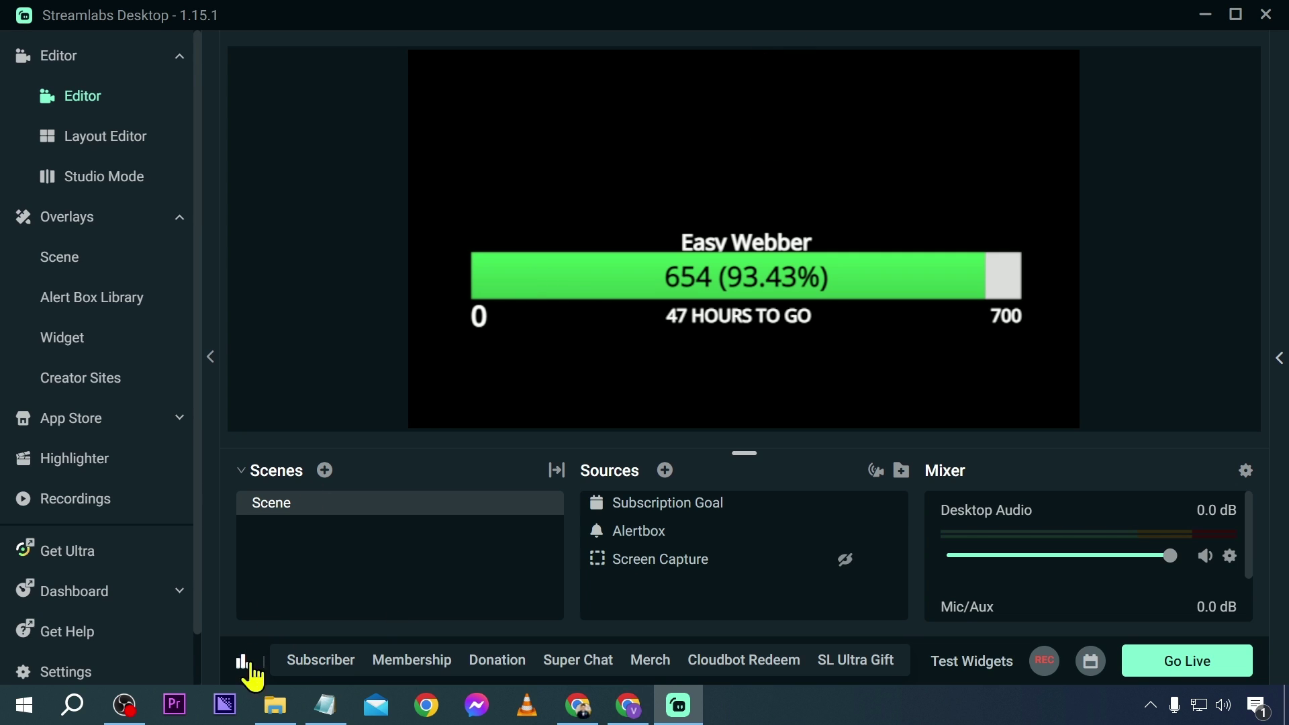
{"action": "left_click", "coordinate": [304, 666]}
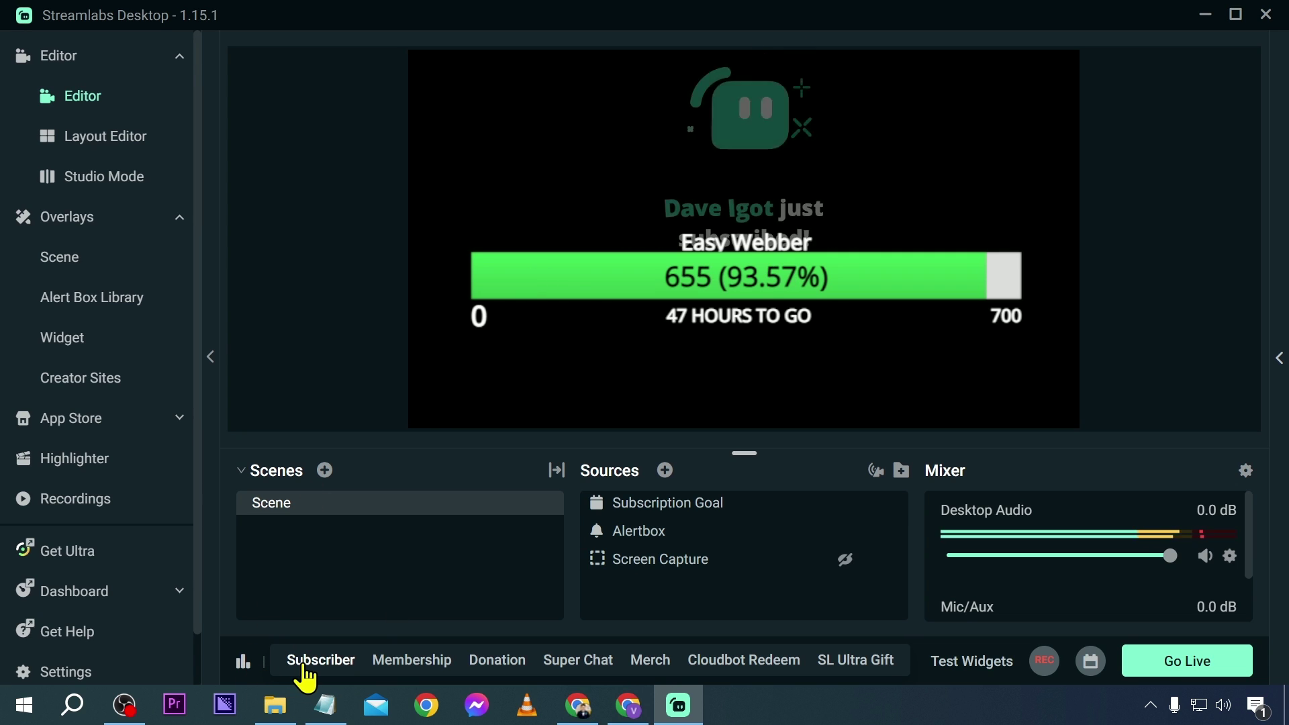
{"action": "left_click_drag", "start_coordinate": [792, 281], "coordinate": [703, 333]}
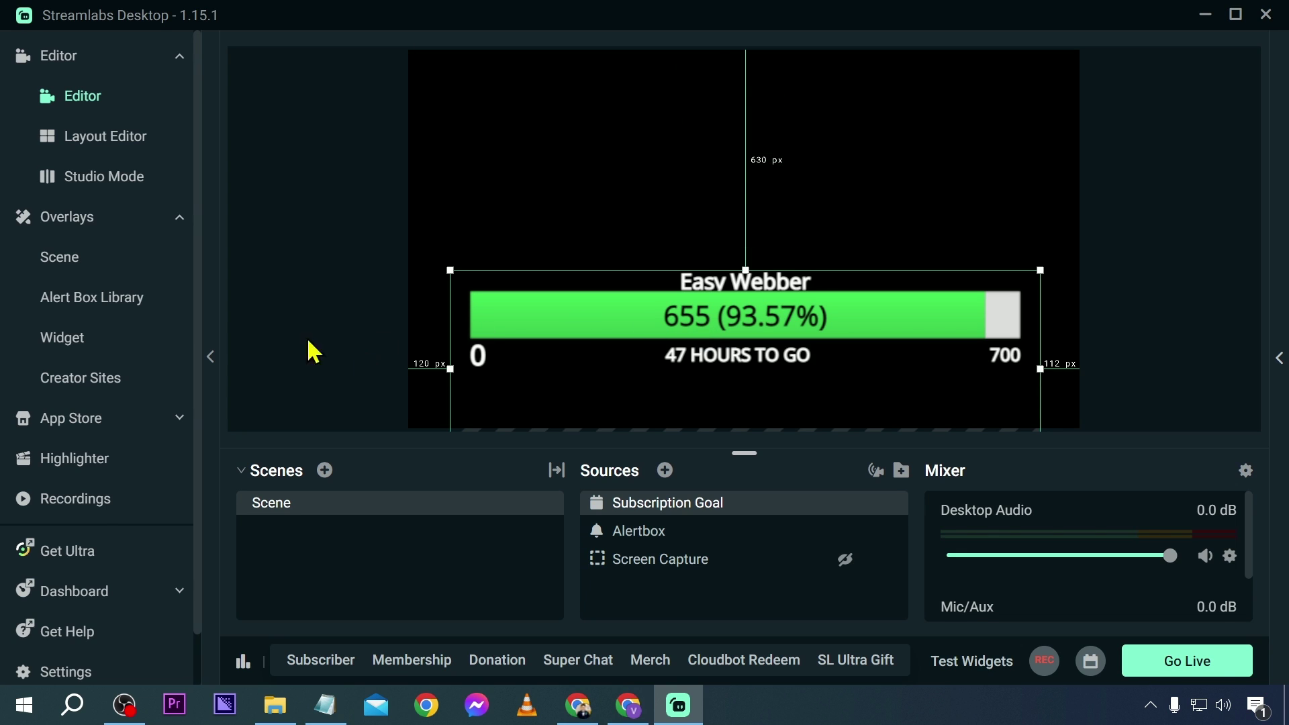
{"action": "left_click", "coordinate": [432, 348]}
Open a new Add Source window and select Custom Widget among the widget sources.
{"action": "left_click", "coordinate": [734, 509]}
{"action": "left_click", "coordinate": [665, 470]}
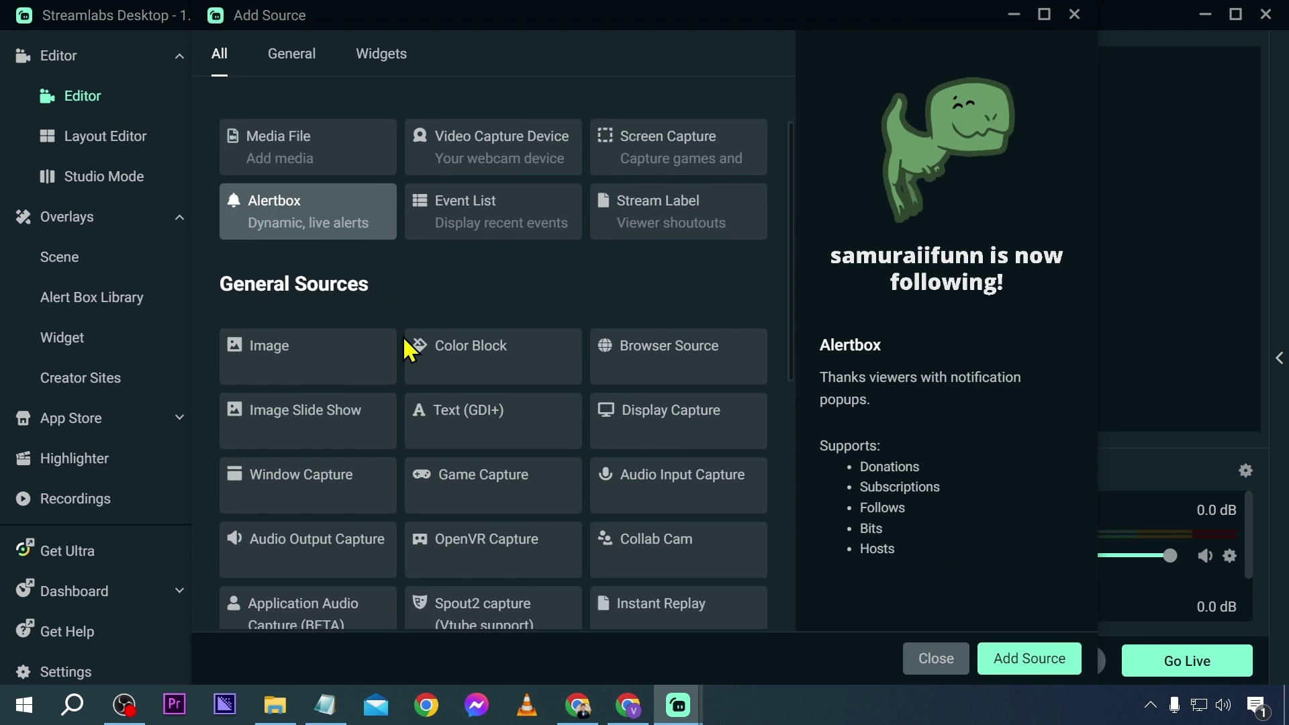
{"action": "scroll", "coordinate": [409, 350], "scroll_direction": "down", "scroll_amount": 8}
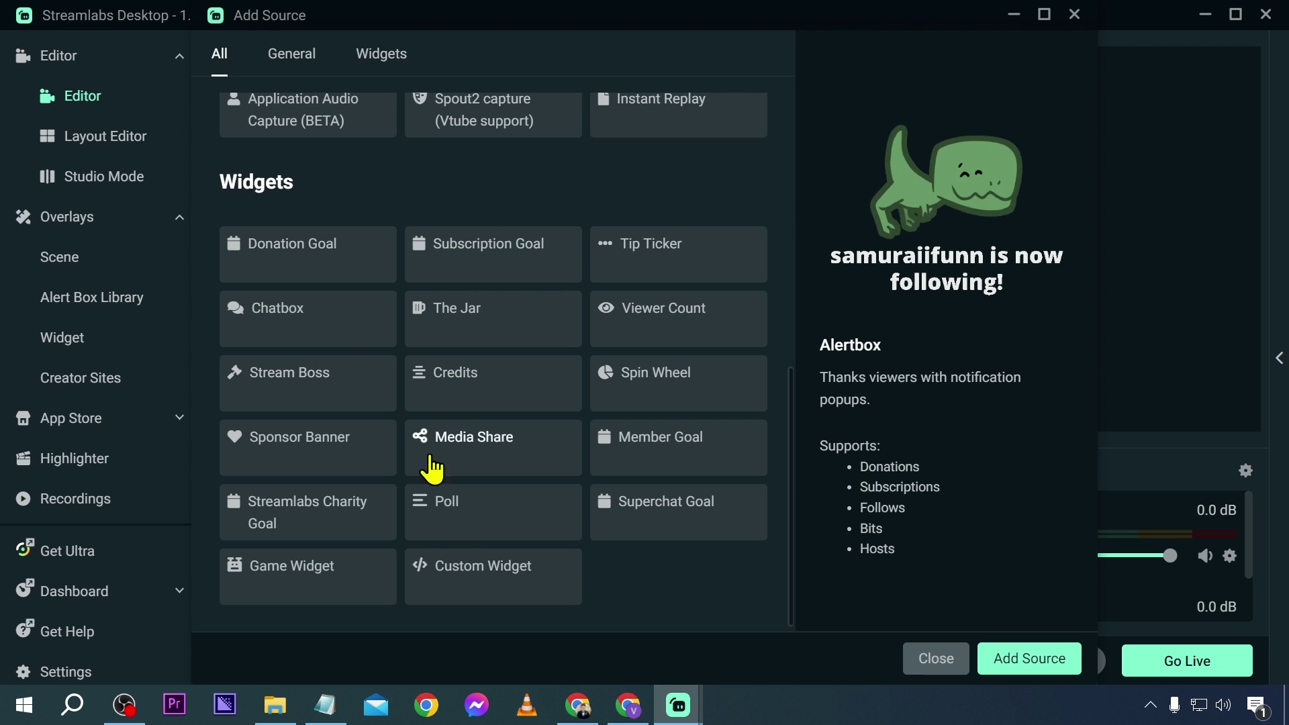
{"action": "left_click", "coordinate": [490, 592]}
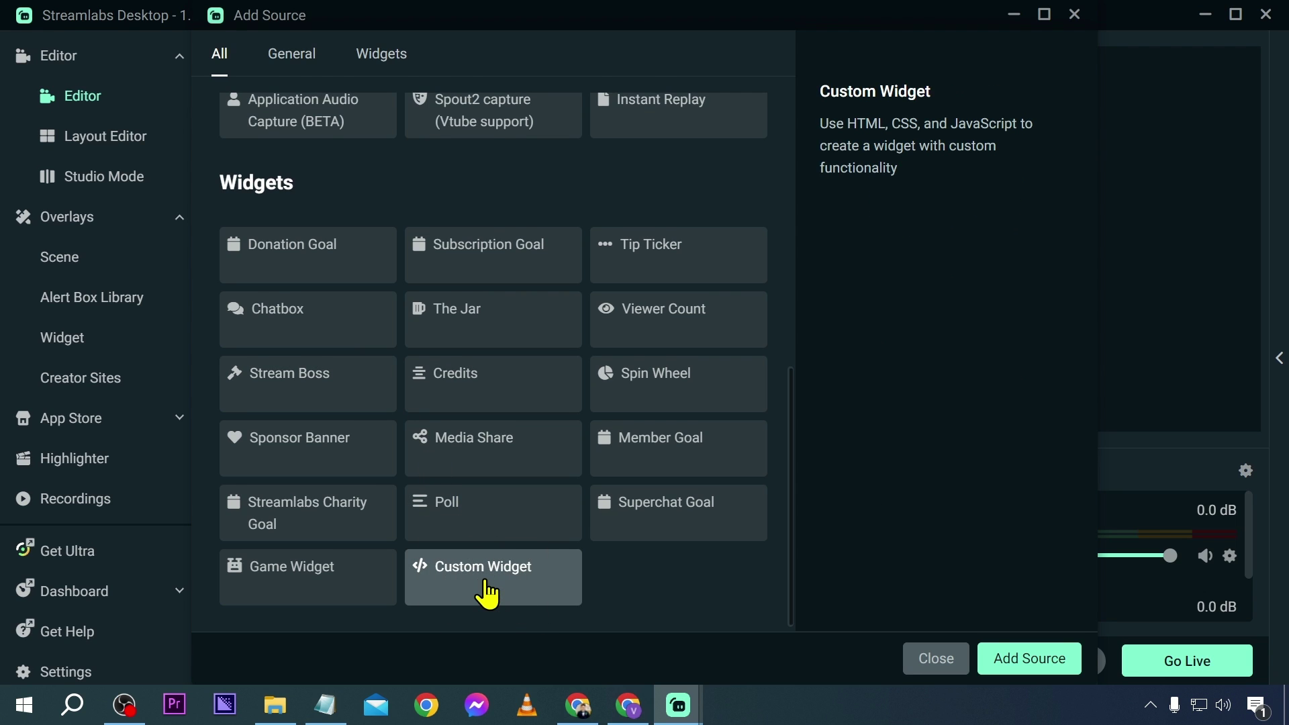